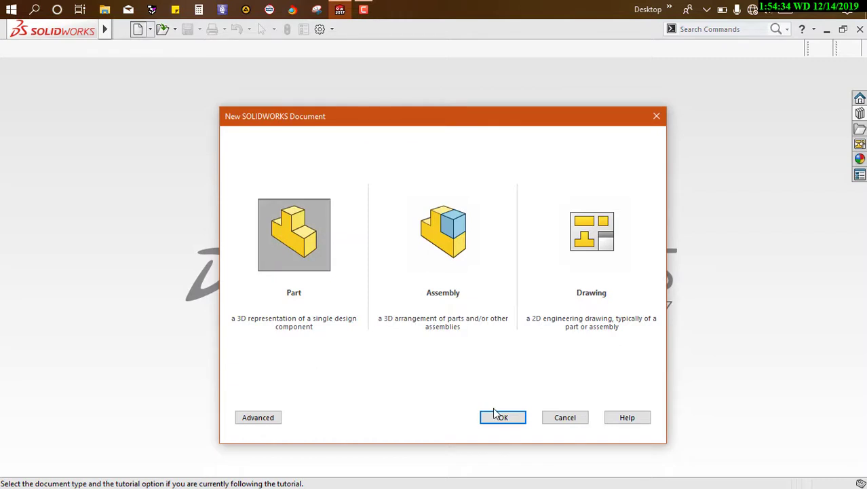
- Create a new part document and open the keyboard shortcut settings of the interface customization
click(502, 418)
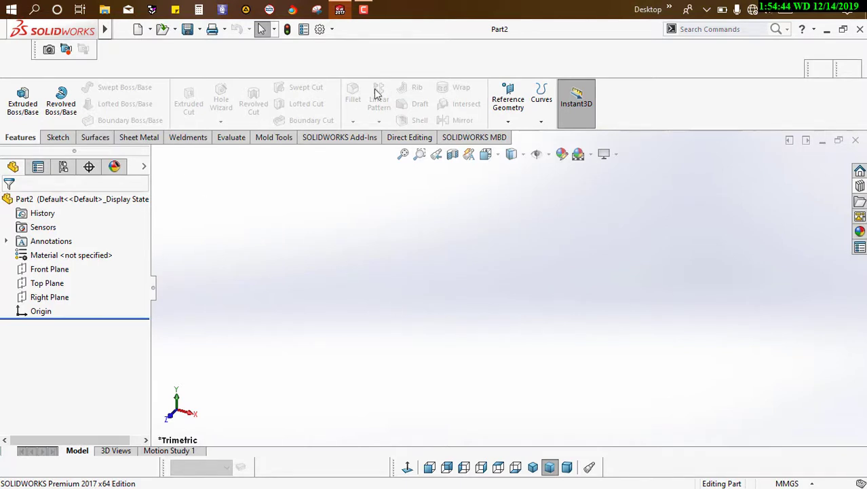
right_click(302, 74)
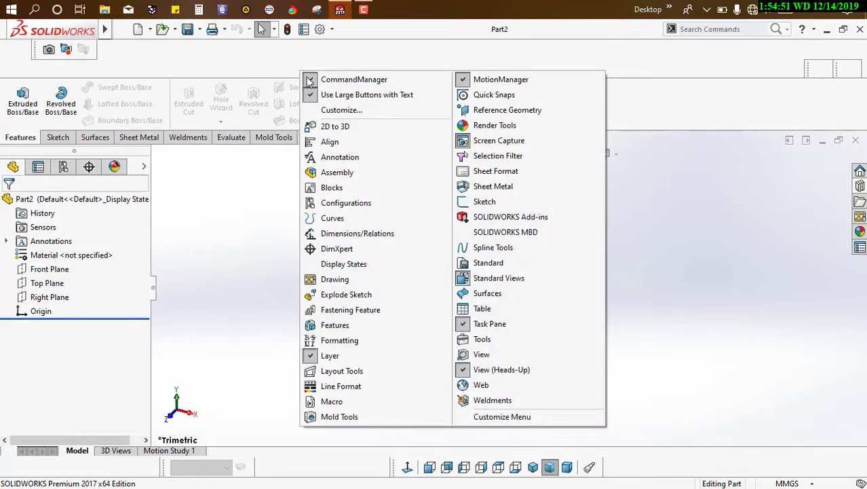
click(343, 110)
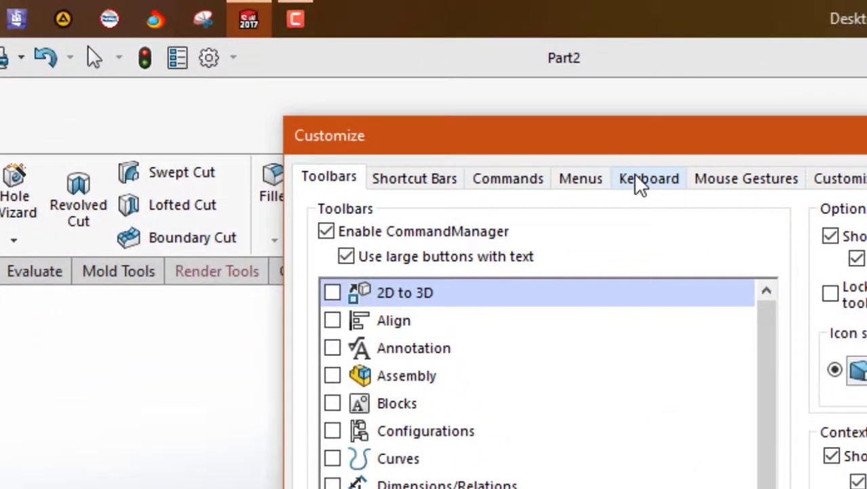
click(635, 175)
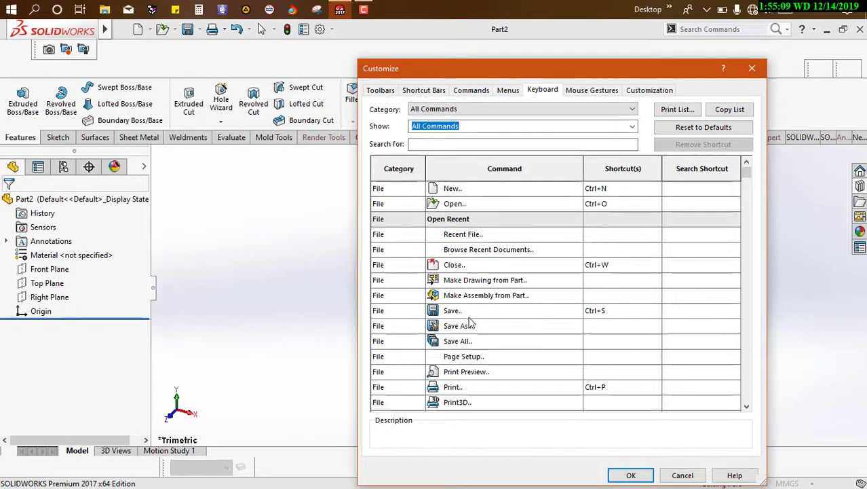
- Examine the shortcuts assigned to the file, insert, tools and view orientation commands in the full command list
click(617, 309)
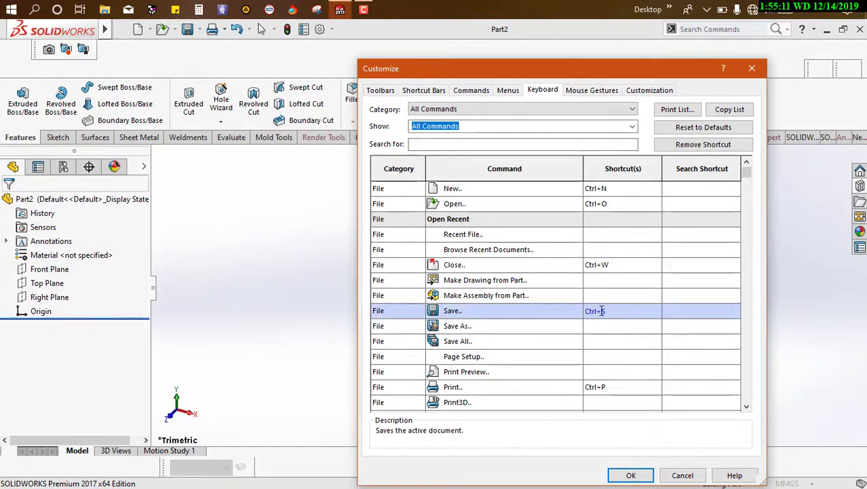
click(602, 332)
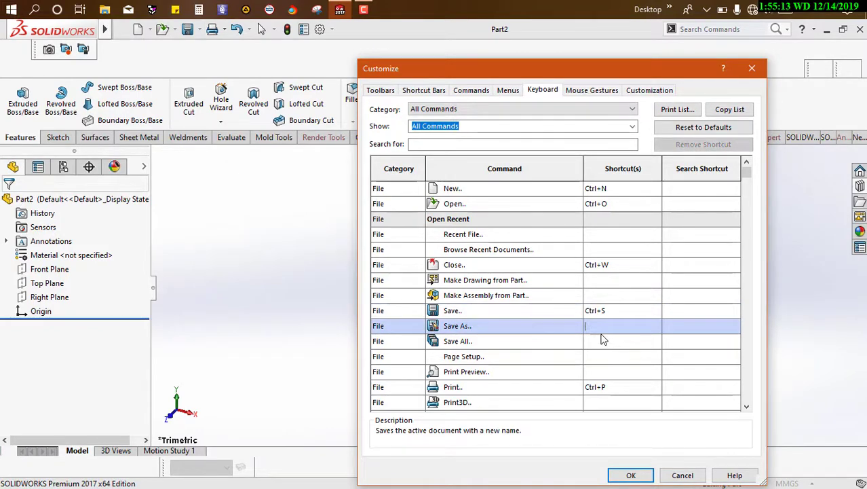
scroll(604, 284, down, 20)
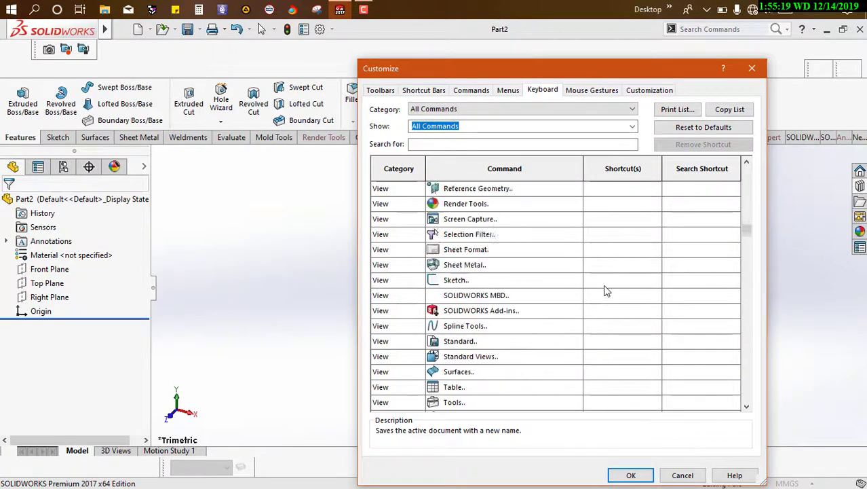
scroll(604, 289, down, 10)
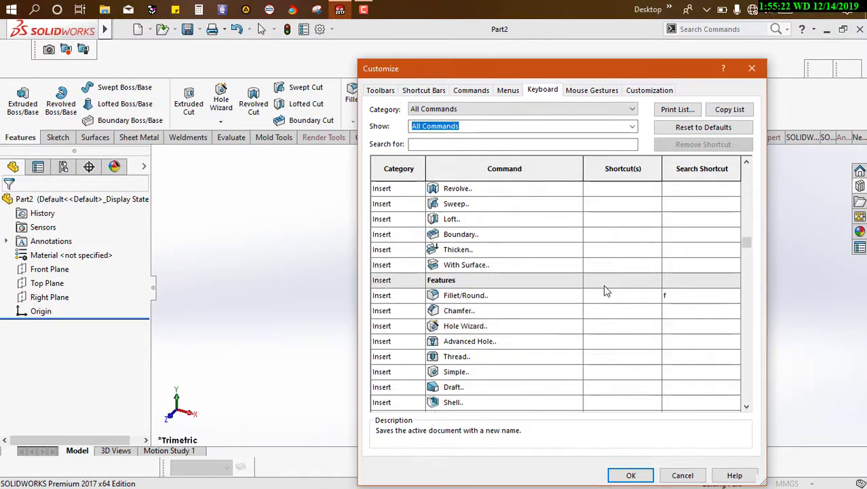
scroll(606, 291, down, 12)
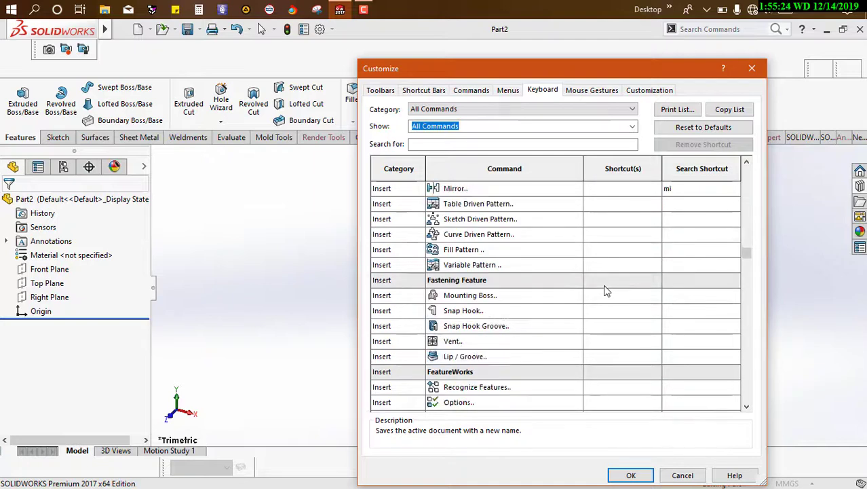
scroll(606, 291, down, 15)
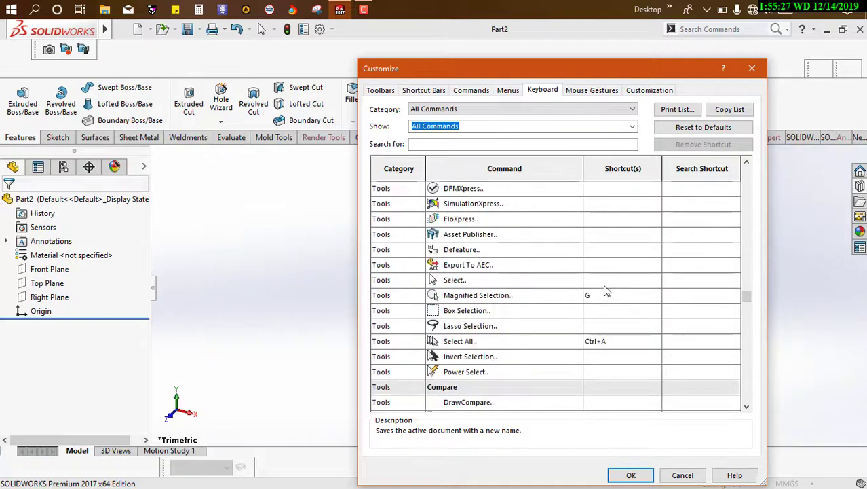
scroll(606, 290, down, 2)
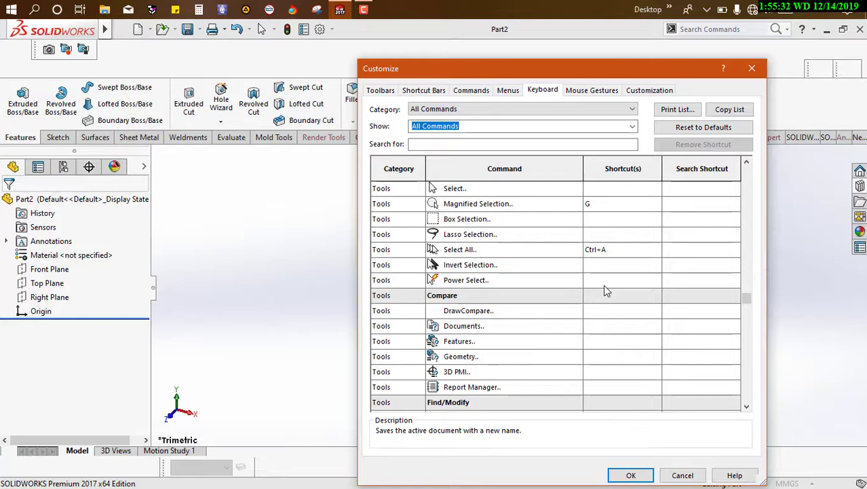
scroll(606, 326, down, 15)
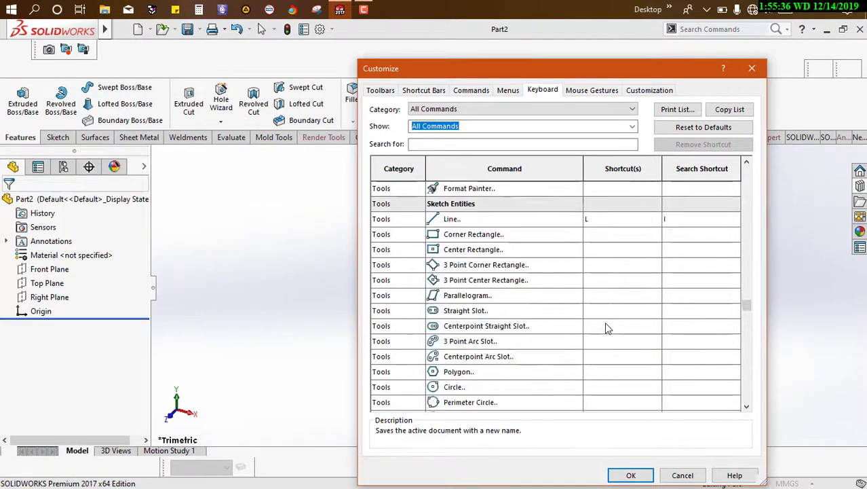
scroll(608, 327, down, 15)
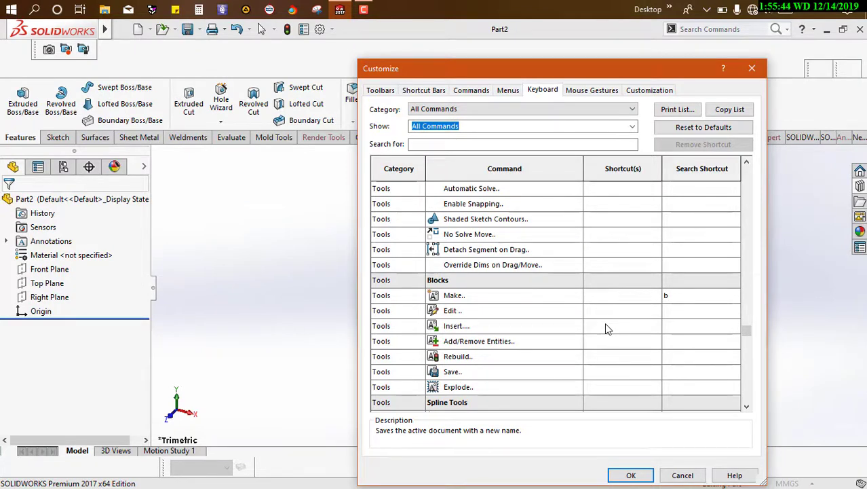
scroll(608, 322, down, 15)
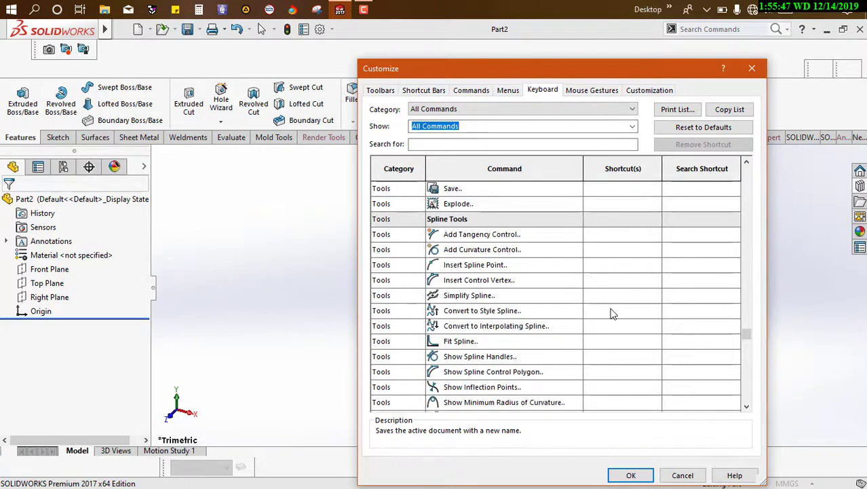
scroll(613, 314, down, 15)
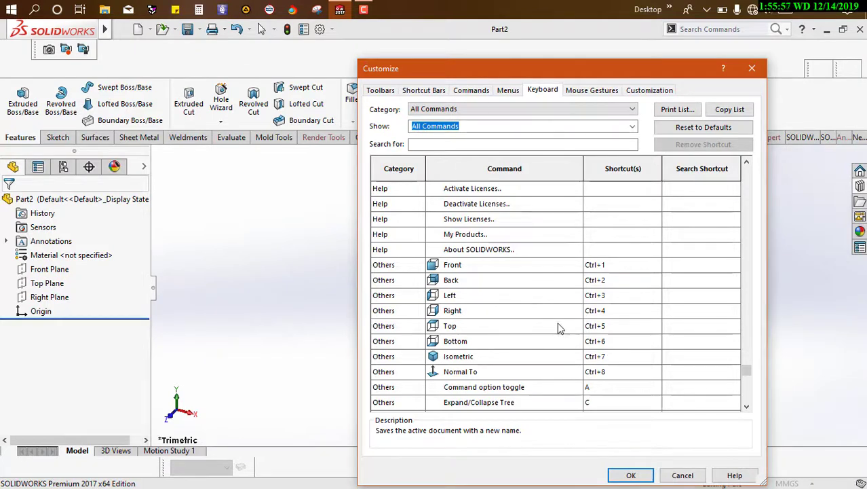
scroll(609, 359, down, 2)
scroll(609, 359, down, 5)
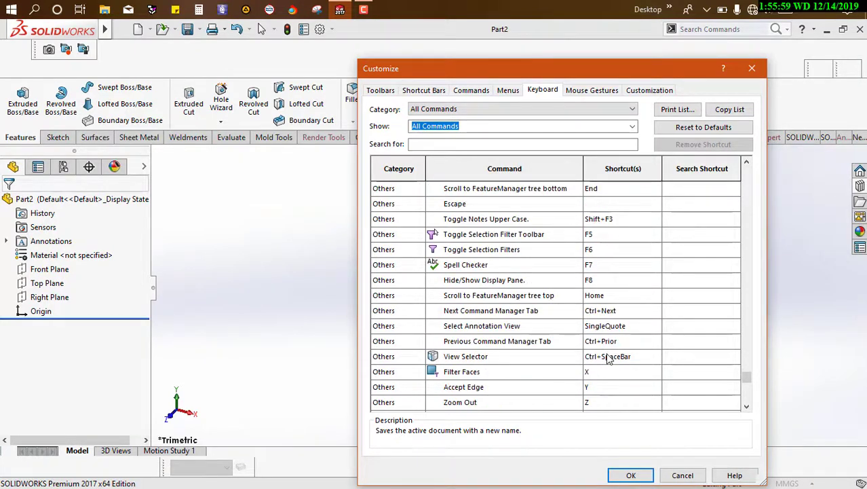
scroll(609, 359, down, 6)
scroll(609, 359, up, 10)
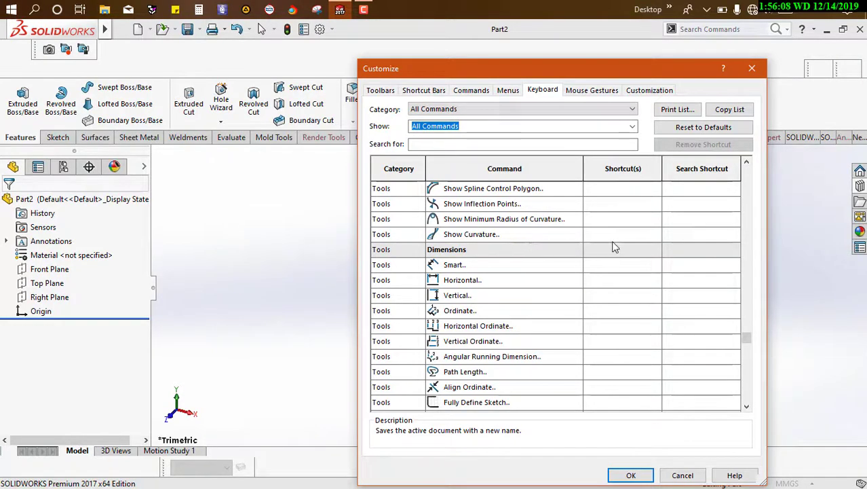
- Try to assign Ctrl+V as the shortcut for Show Curvature, and decline taking it over from Paste
click(614, 239)
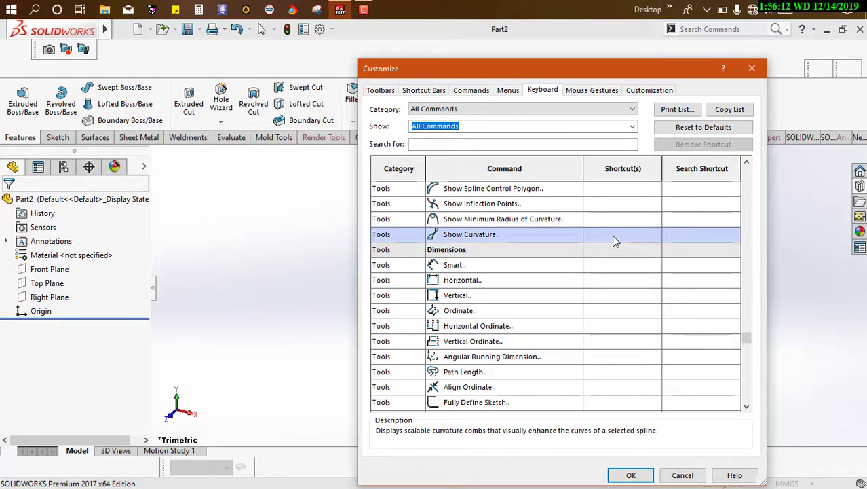
key(ctrl+v)
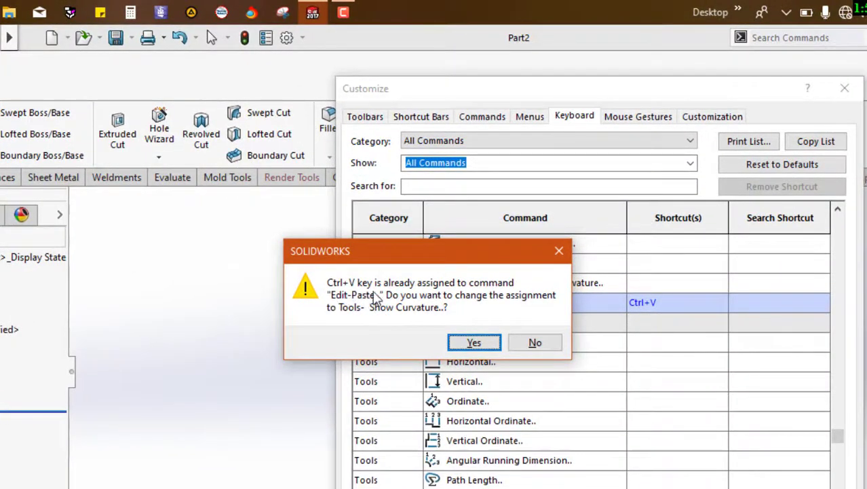
click(543, 346)
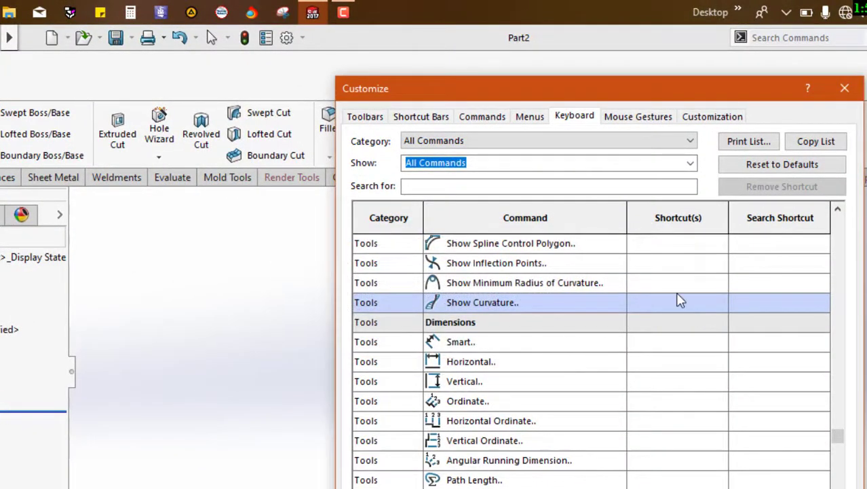
- Assign Shift+S as the shortcut for the Smart dimension command and clear that assignment again
click(660, 341)
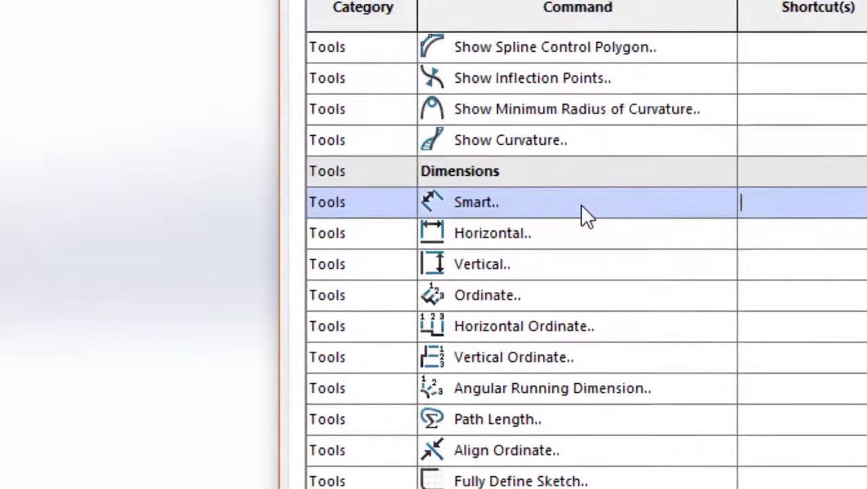
key(shift+s)
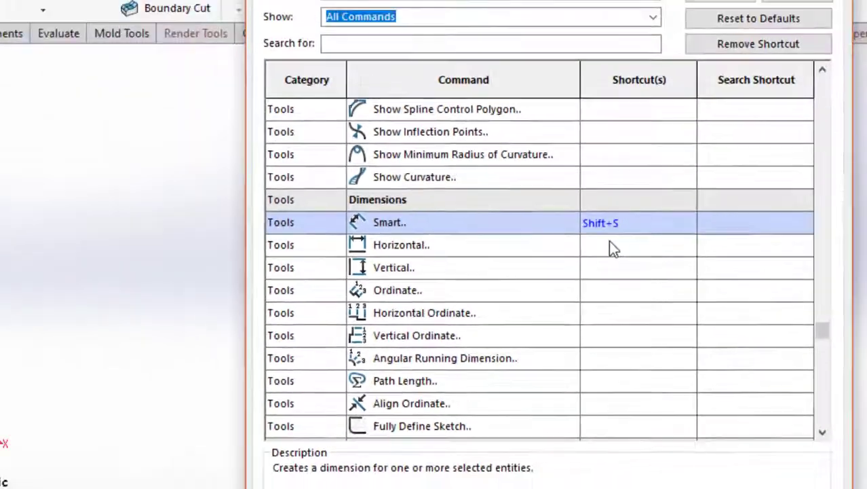
click(609, 244)
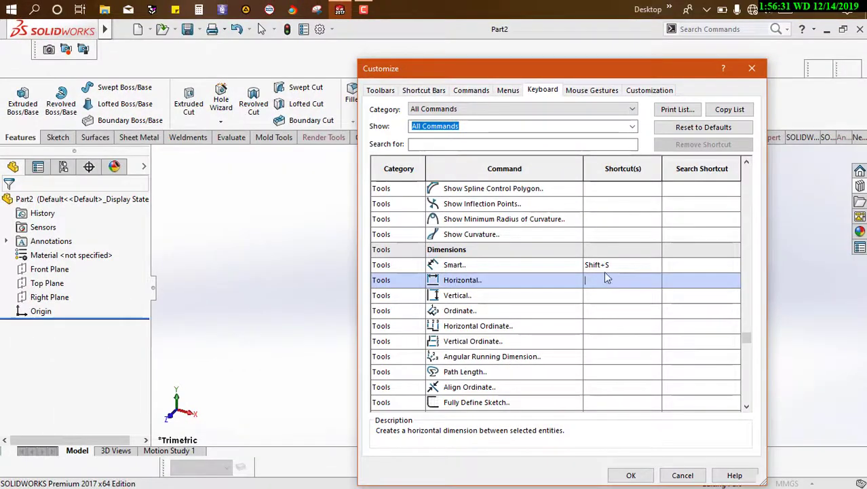
click(613, 265)
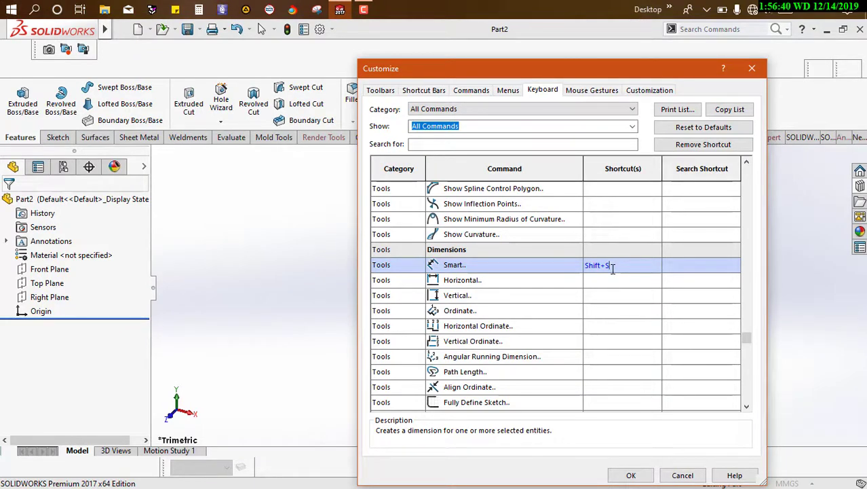
key(BackSpace)
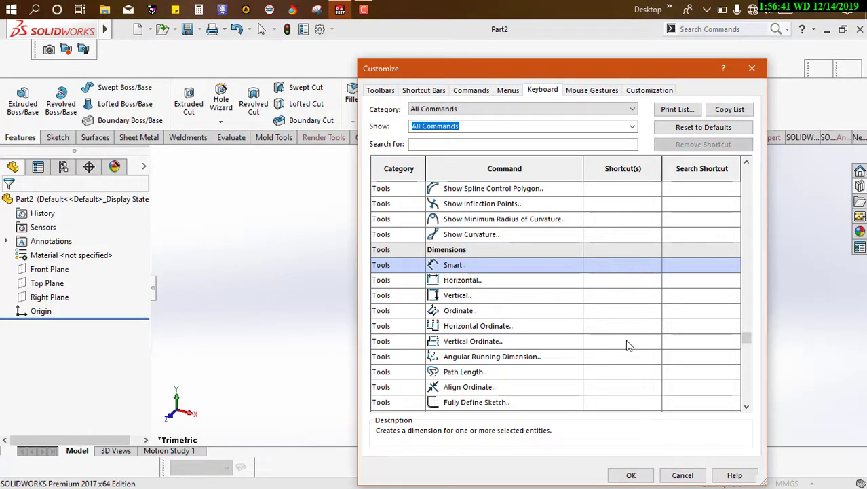
- Review the mouse gesture settings and close the customization dialog
click(584, 89)
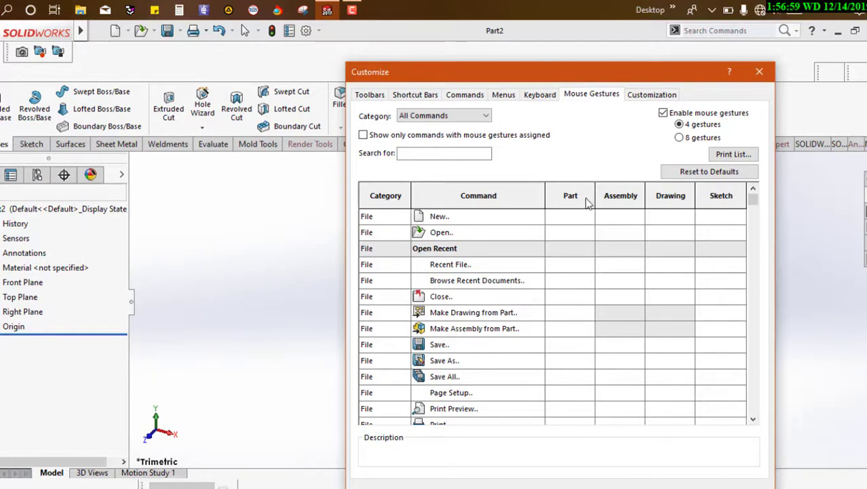
click(597, 487)
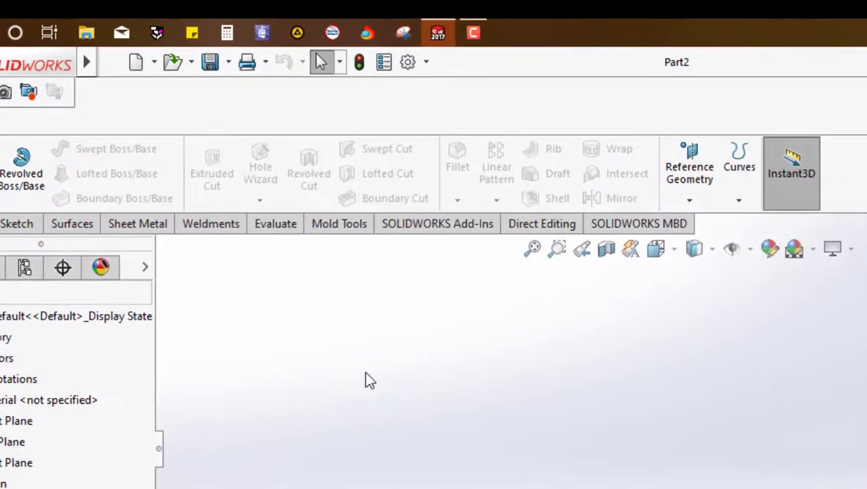
- Create another new document, choosing the Part type after going through the Assembly and Drawing types
click(96, 30)
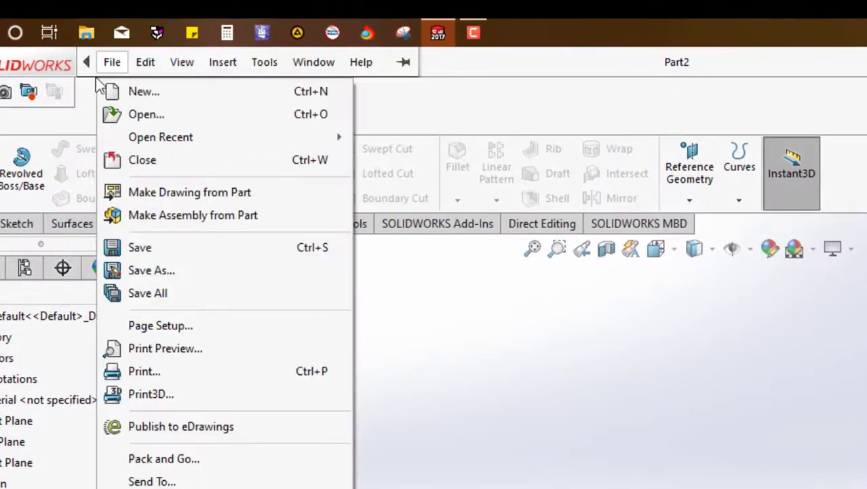
click(153, 96)
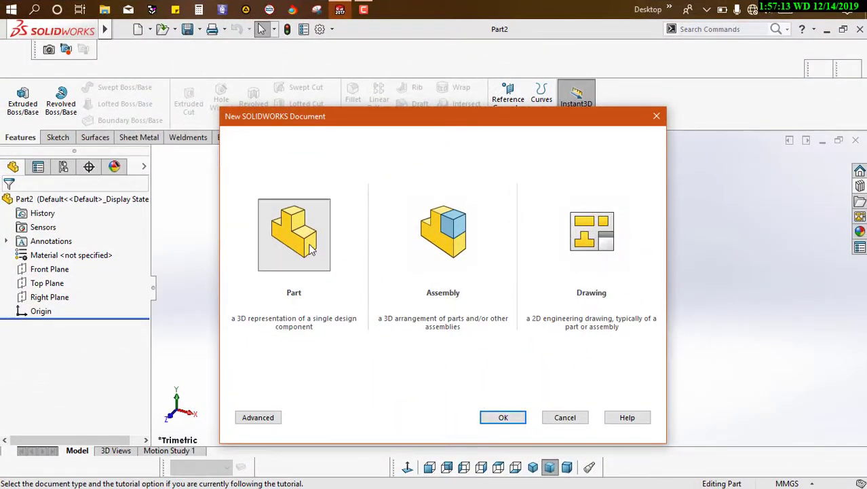
click(467, 247)
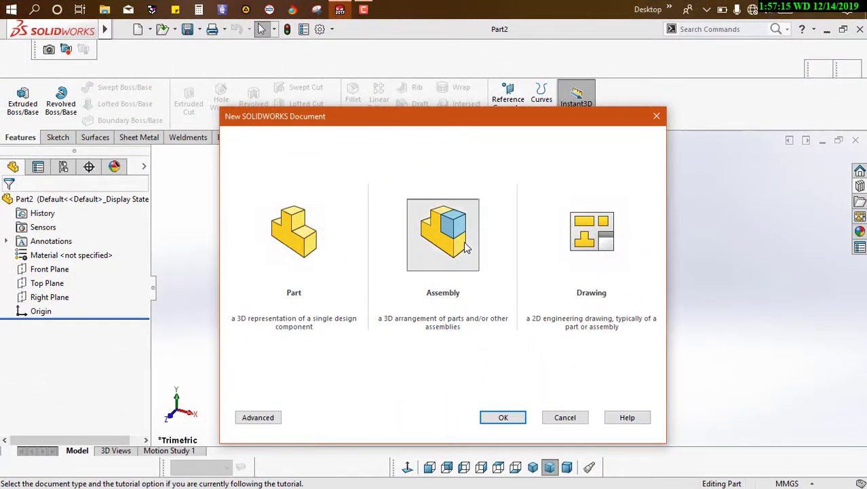
click(596, 234)
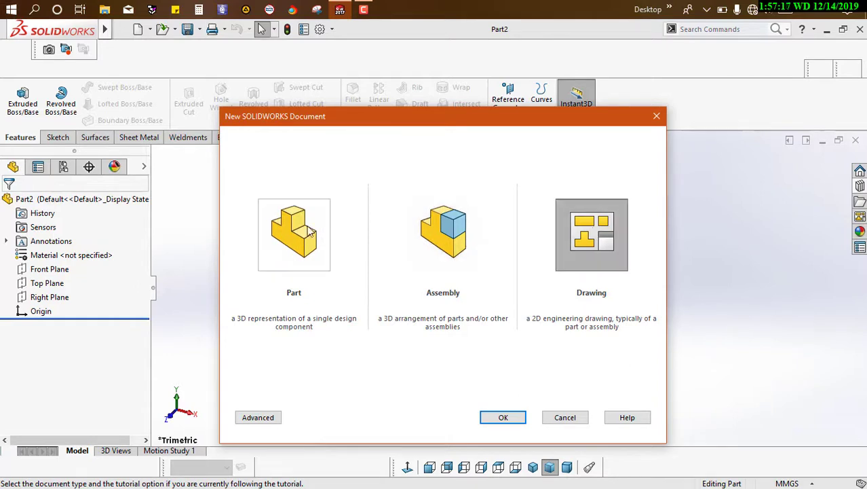
click(303, 262)
click(505, 418)
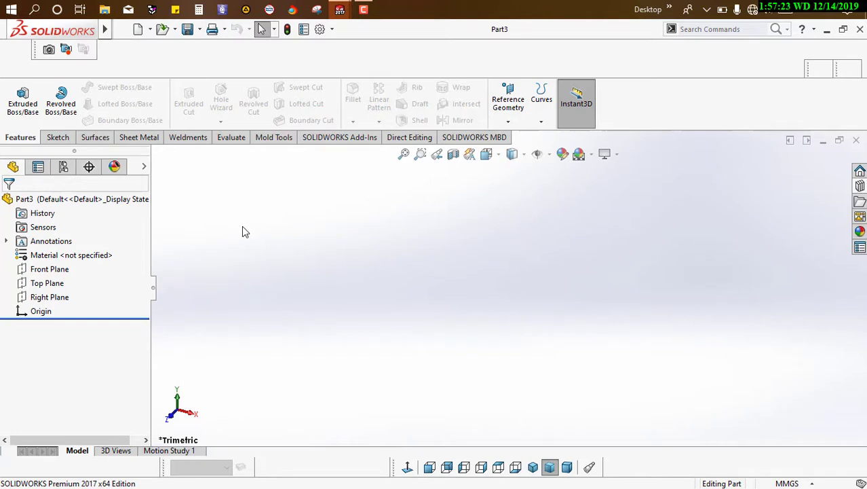
- Switch the new part to the Bottom view and bring up the mouse gesture wheel with the view orientations
key(ctrl+6)
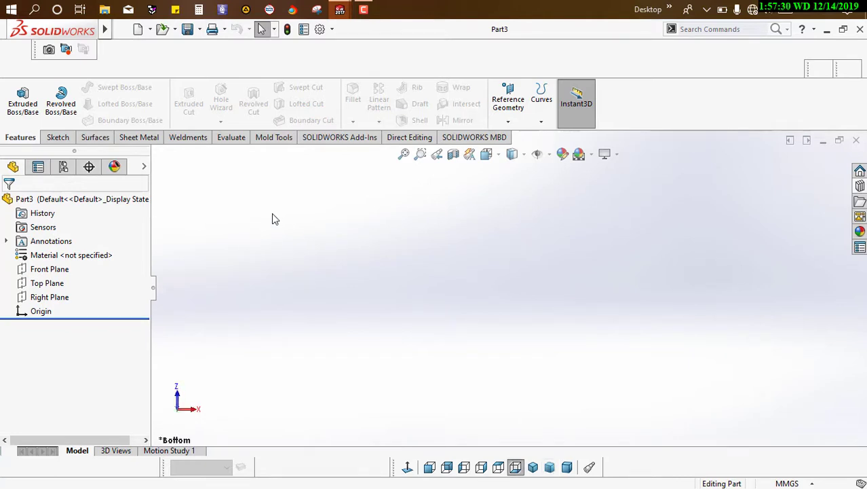
right_drag(272, 214, 287, 216)
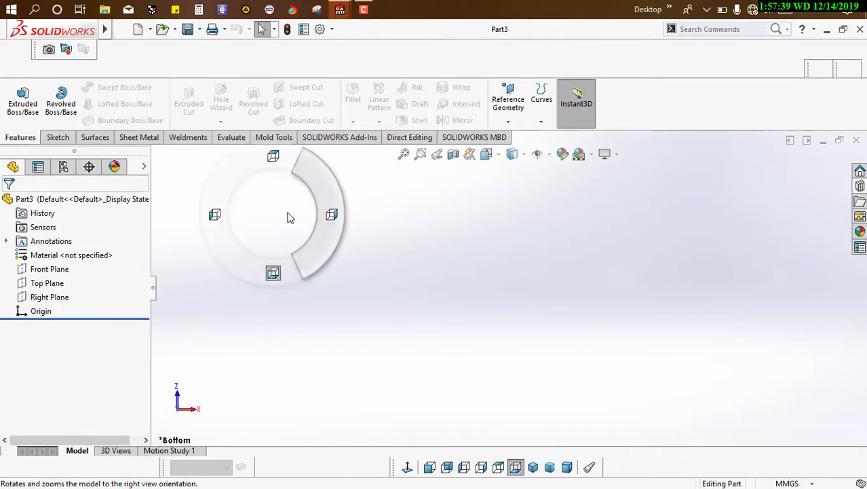
right_drag(288, 217, 288, 217)
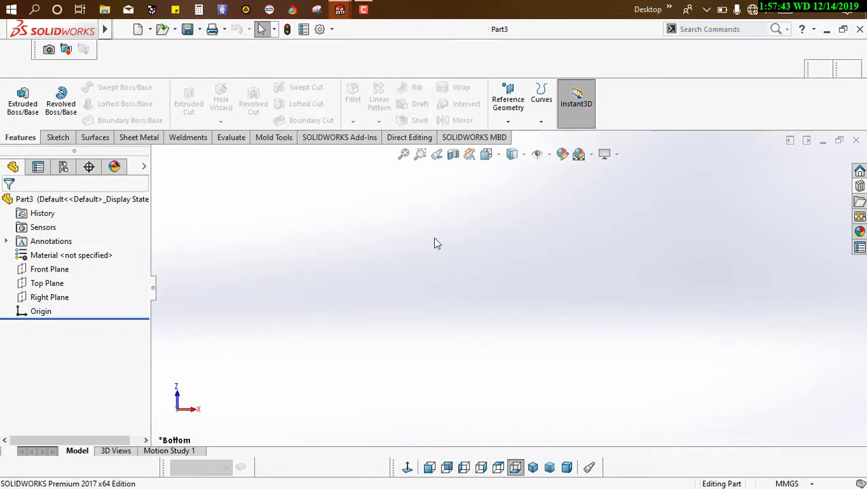
- Switch the empty part to the Left view and then to the Top view using mouse gestures
right_drag(435, 243, 390, 246)
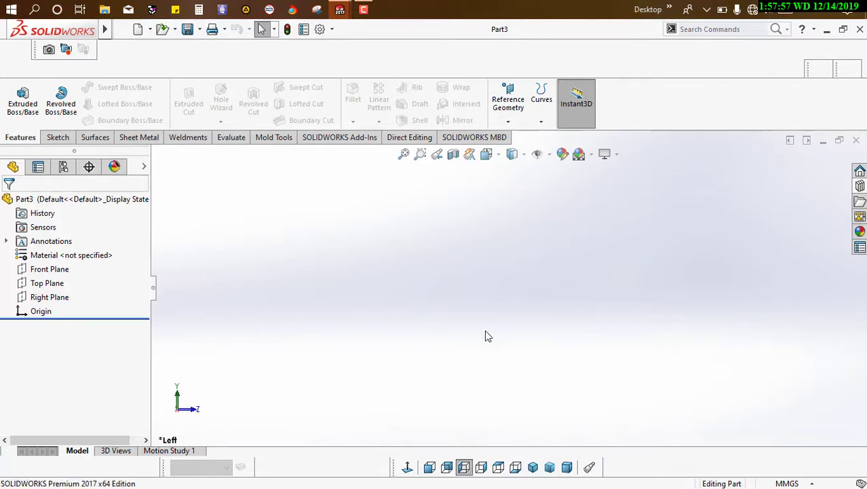
right_drag(487, 335, 479, 304)
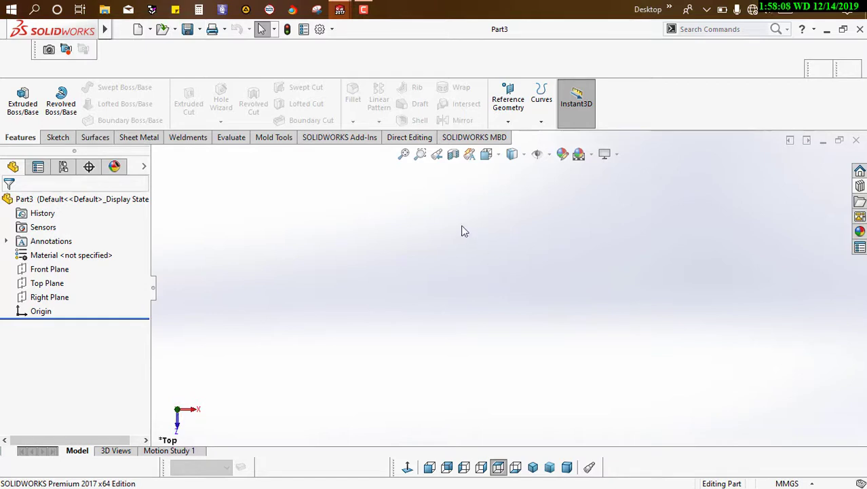
right_drag(461, 230, 467, 252)
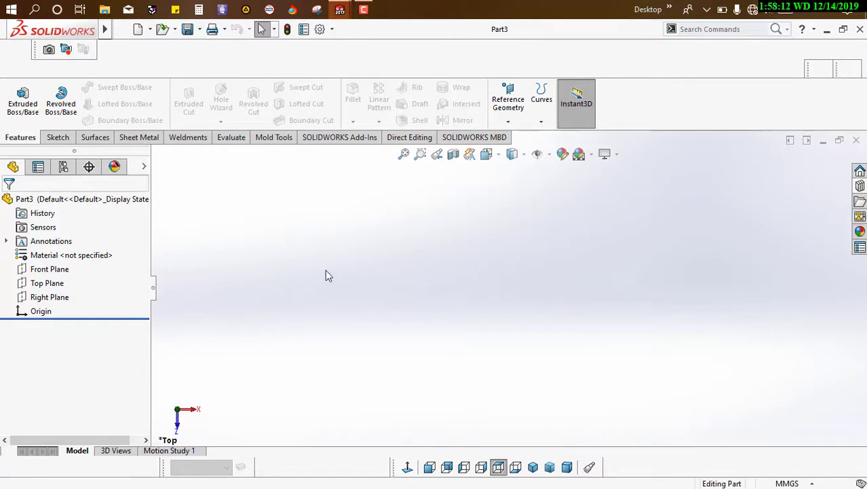
- Start a new sketch on the Top Plane
click(41, 269)
click(41, 283)
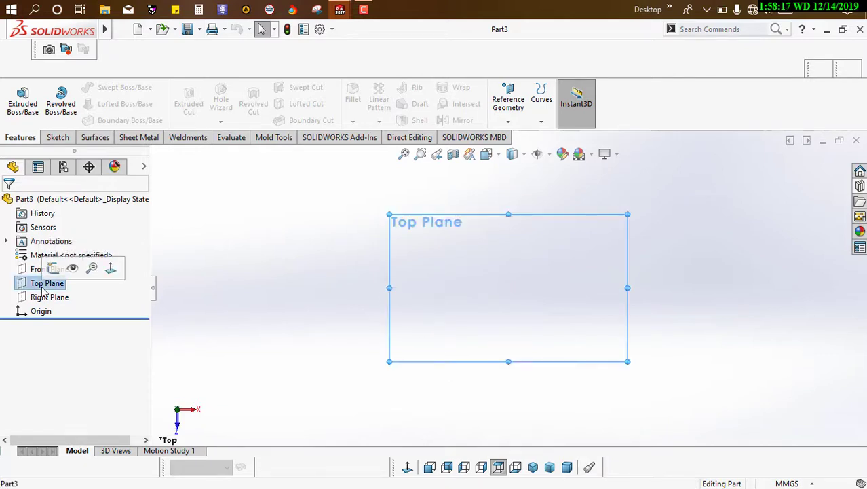
click(53, 269)
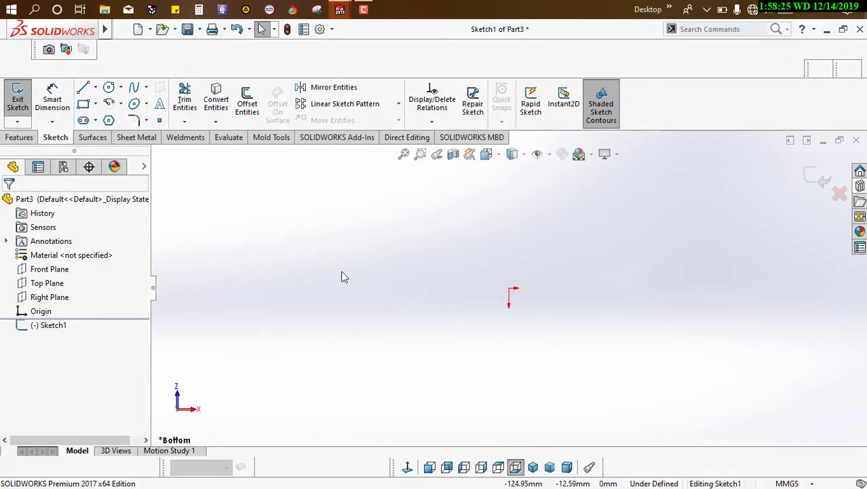
- Try the Circle and Line tools by mouse gesture, and sketch a center rectangle about 34 by 22 mm on the origin
right_drag(344, 273, 394, 274)
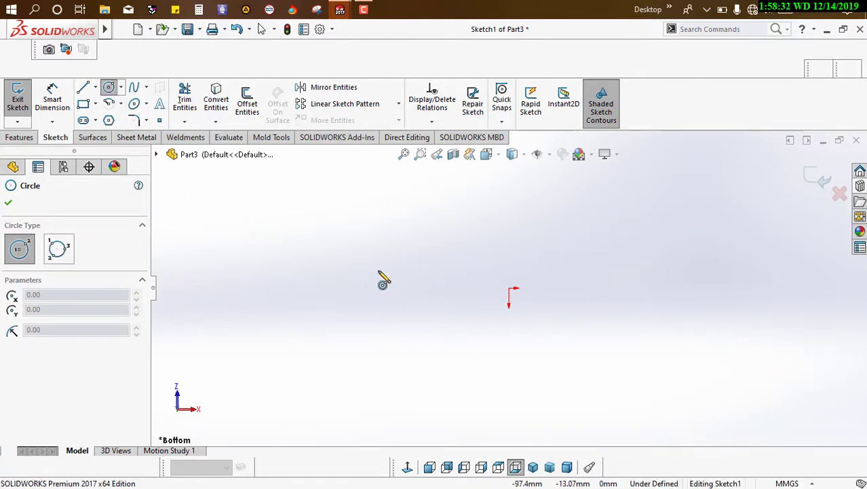
right_drag(378, 274, 337, 283)
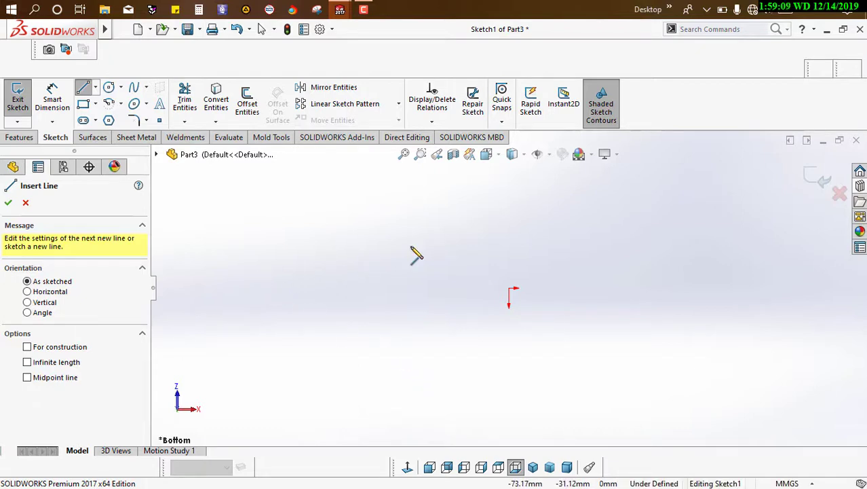
right_drag(412, 248, 412, 304)
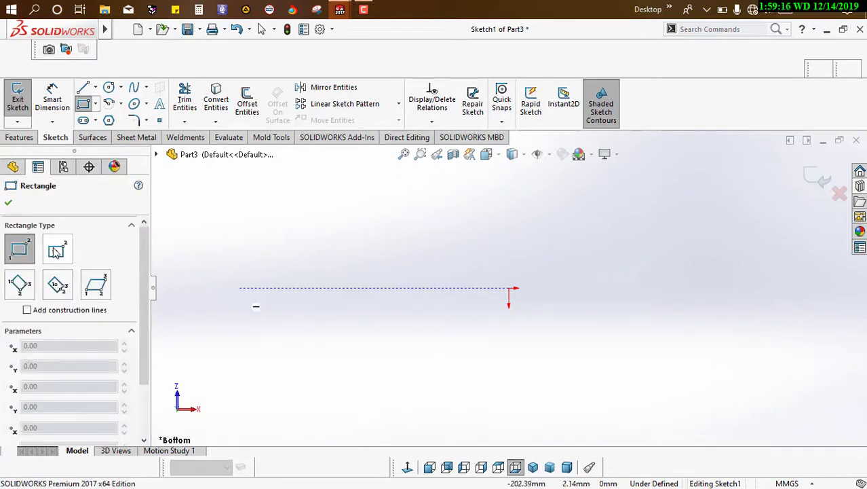
click(56, 250)
click(508, 288)
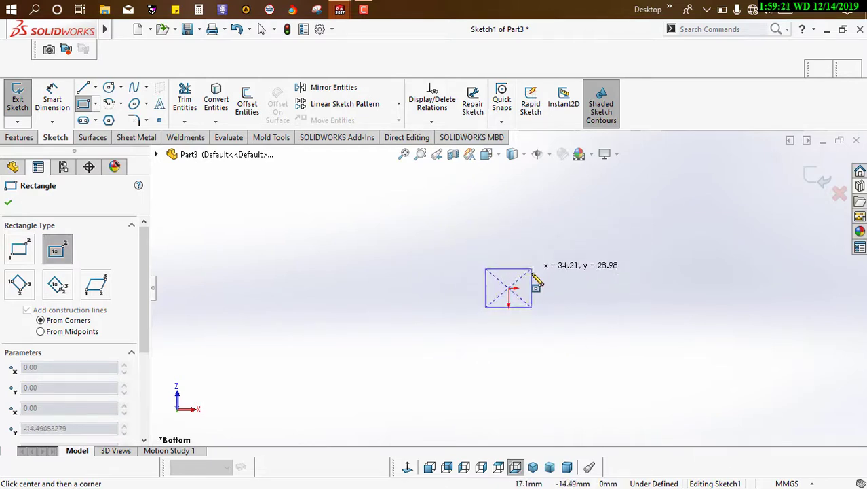
click(532, 273)
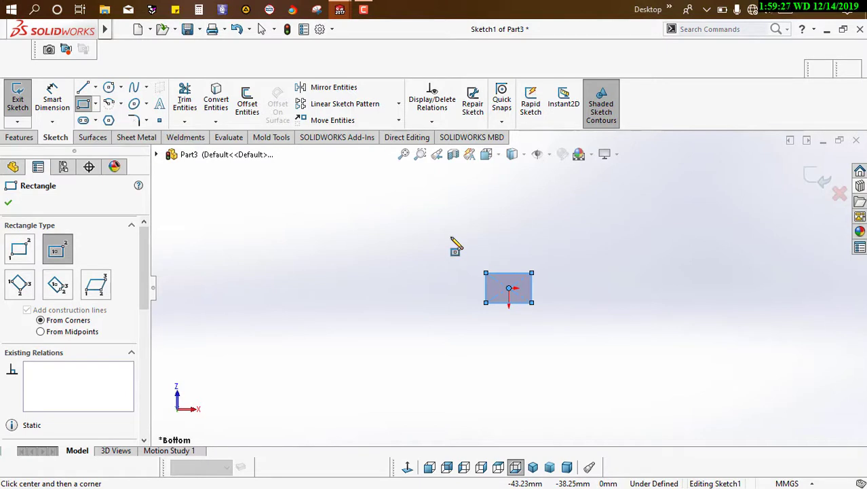
- Dimension the rectangle's height and width with Smart Dimension, setting both to 5 mm
right_drag(452, 241, 451, 188)
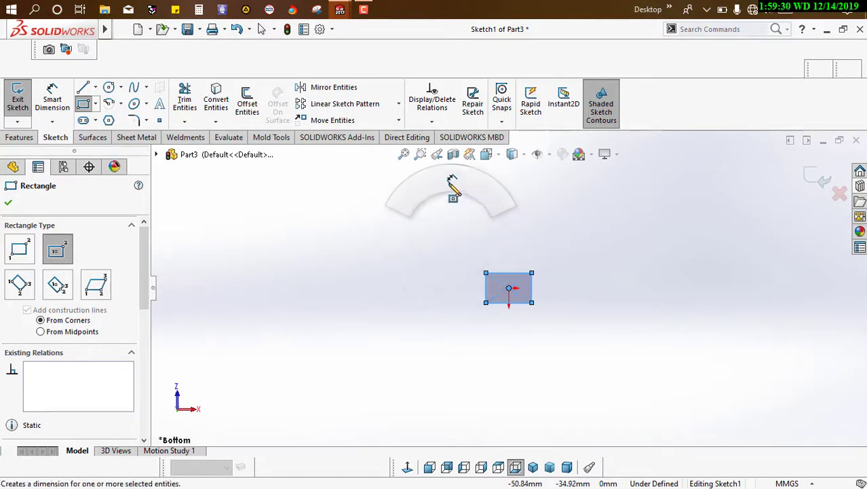
click(501, 302)
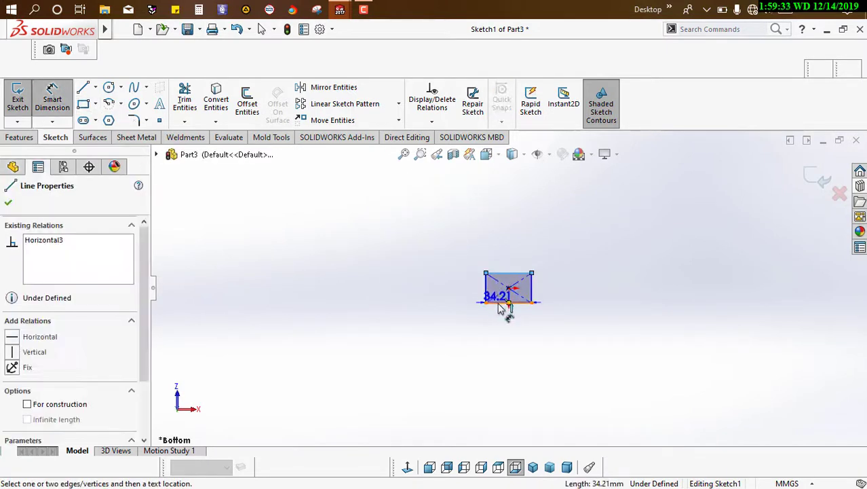
click(428, 293)
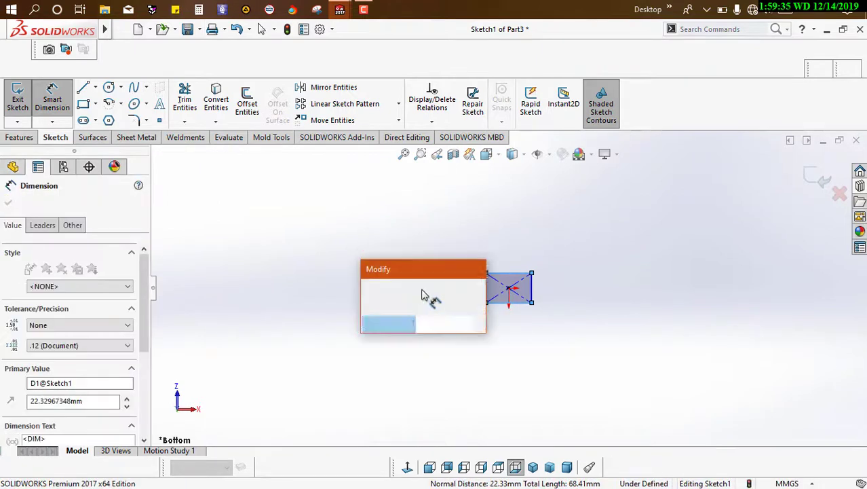
text(5)
key(Return)
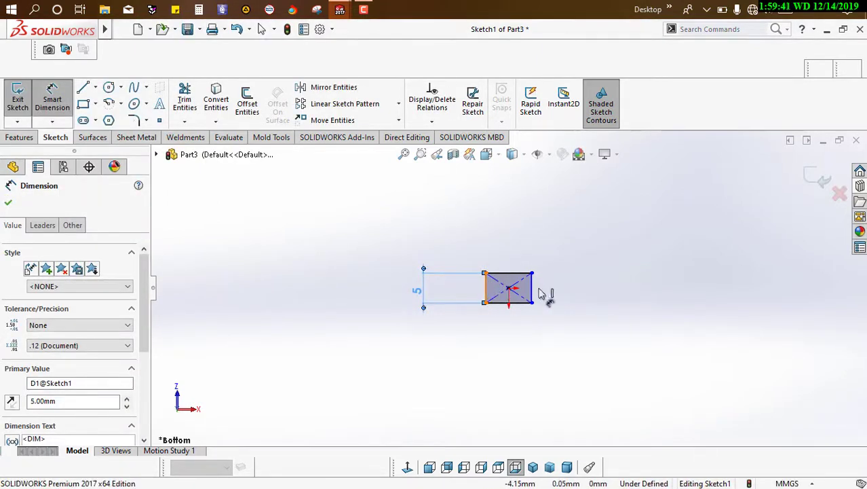
click(513, 272)
click(522, 249)
text(5)
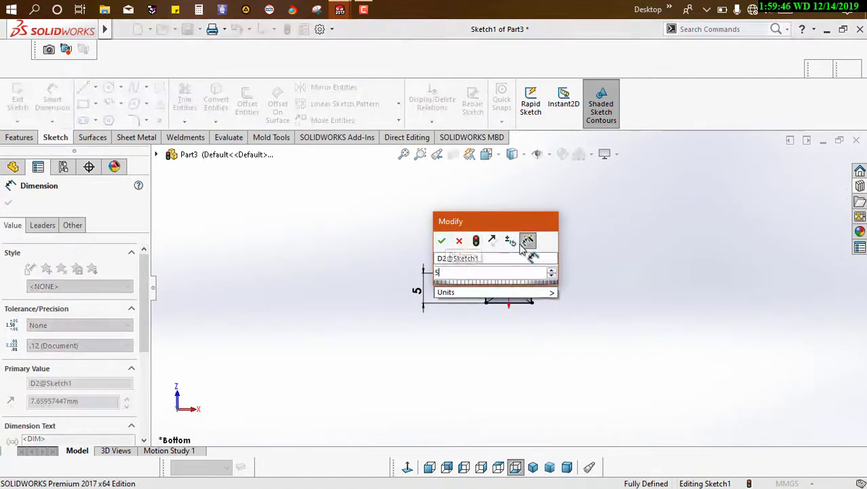
click(442, 241)
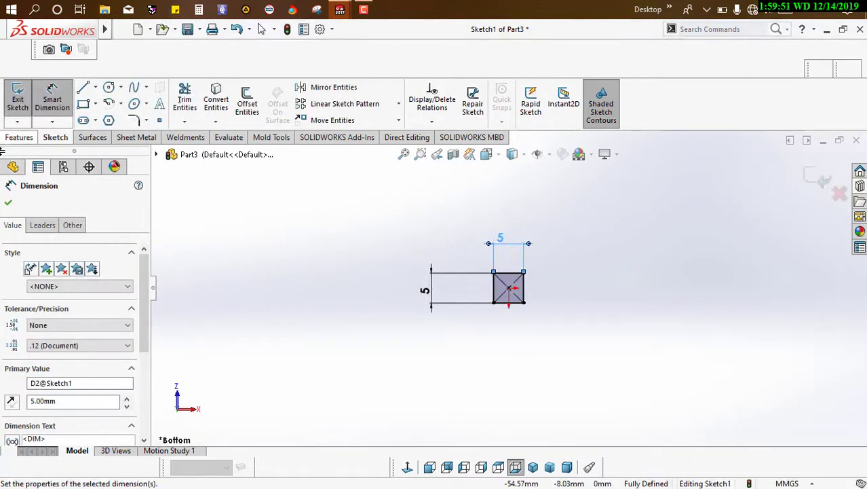
click(8, 205)
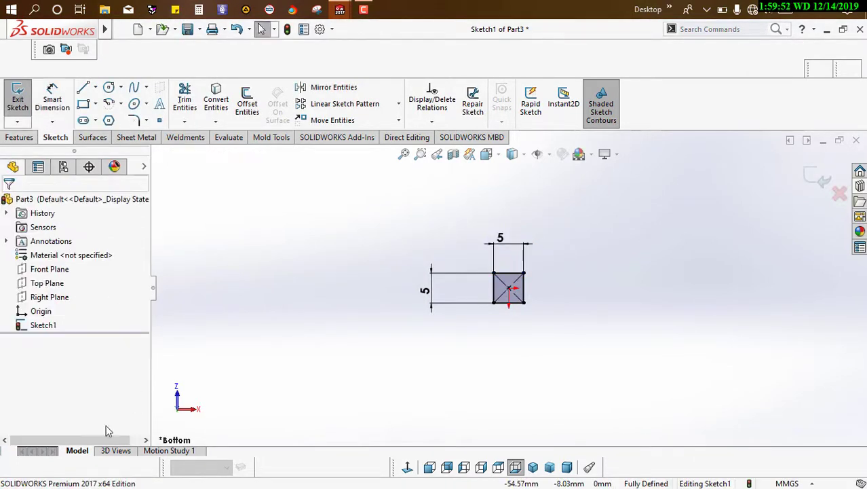
- Exit the square's sketch and show the part in the Dimetric view
click(26, 138)
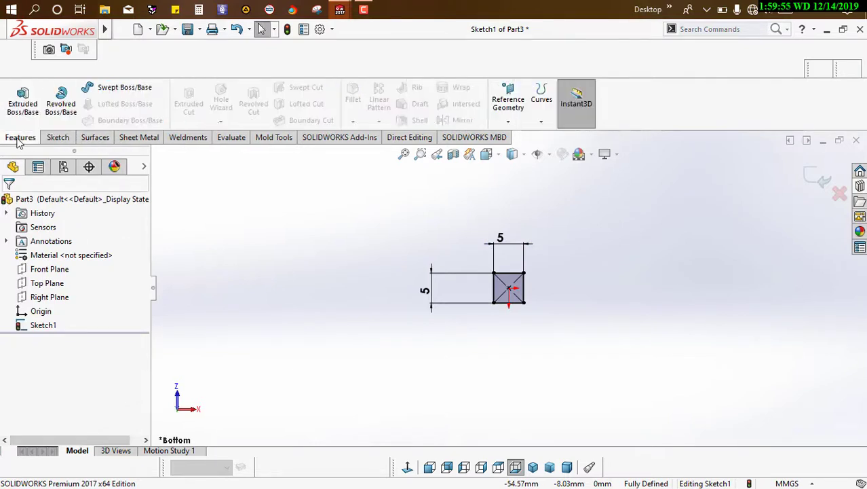
click(810, 175)
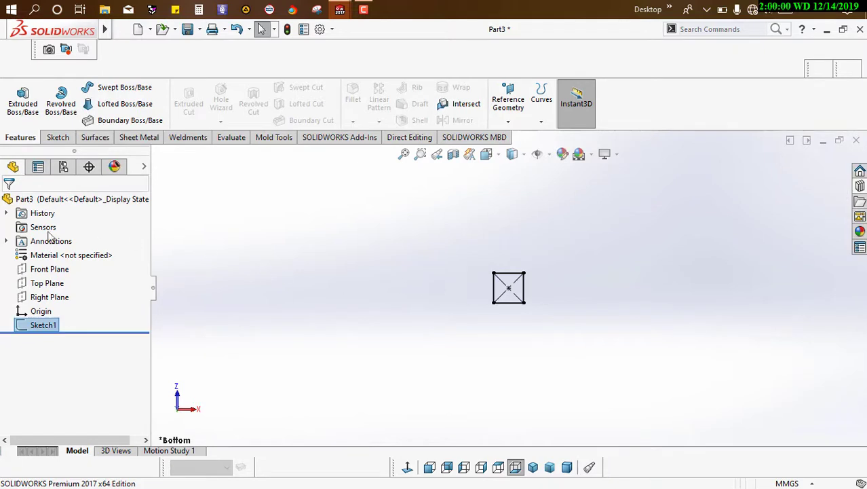
click(362, 310)
click(567, 467)
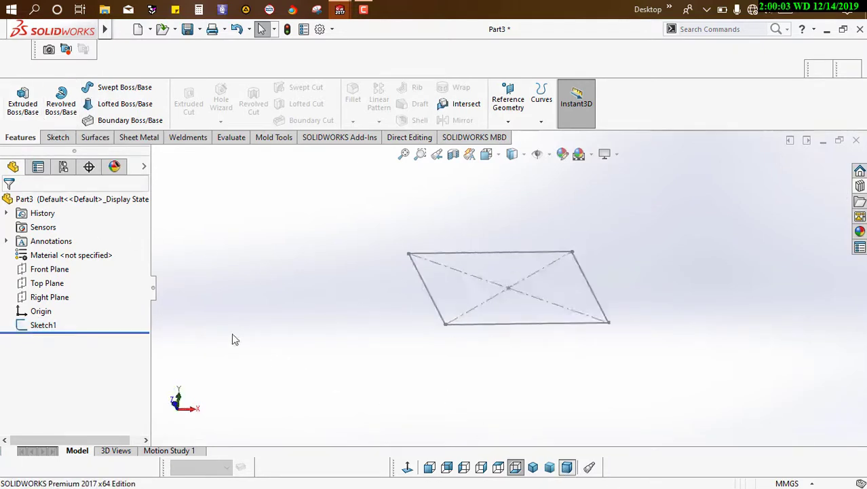
- Start a second sketch on the Right Plane and orient the view normal to it
click(49, 297)
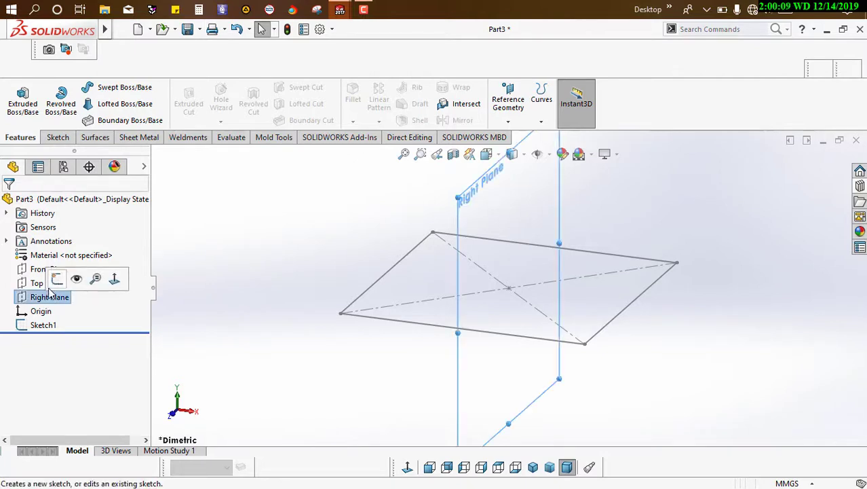
click(57, 279)
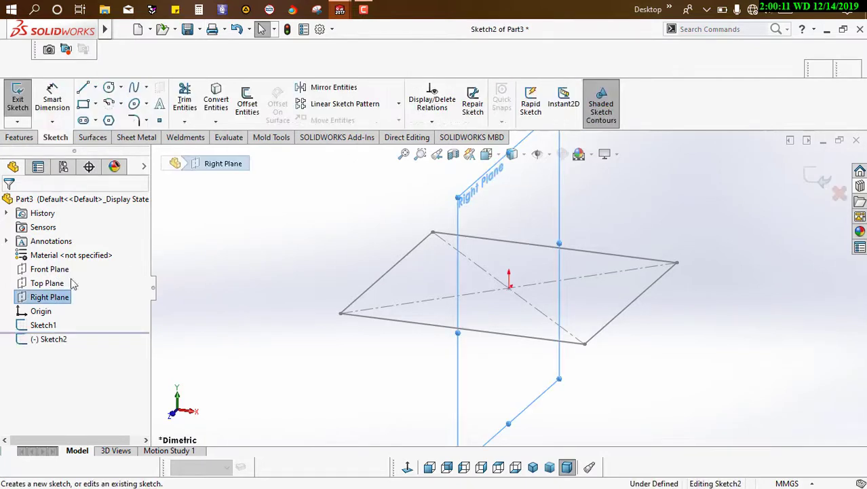
click(408, 467)
scroll(473, 325, up, 3)
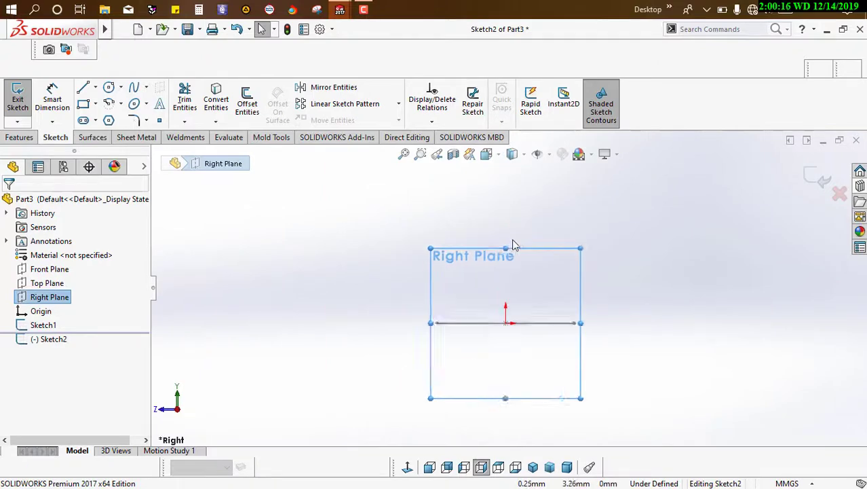
click(276, 286)
- Sketch an arch from the origin: a vertical line about 5.73 mm, a 180° tangent arc of about 2.17 mm radius, and a vertical line down to origin level
key(l)
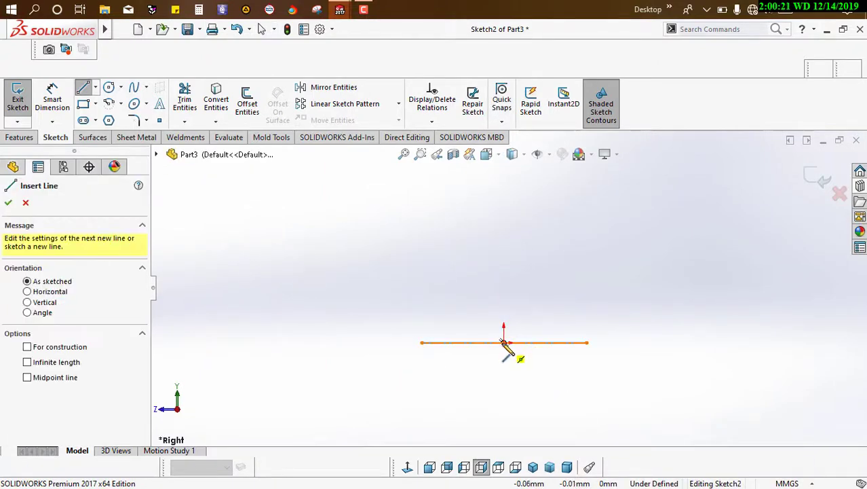
click(503, 342)
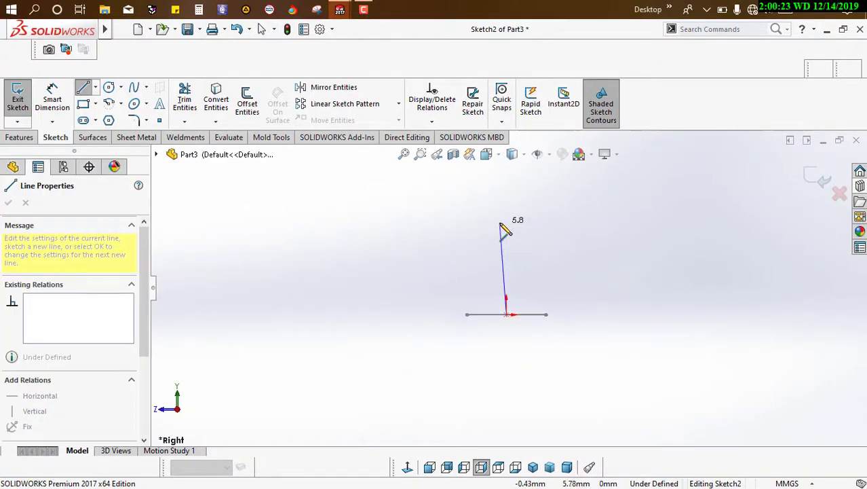
click(515, 232)
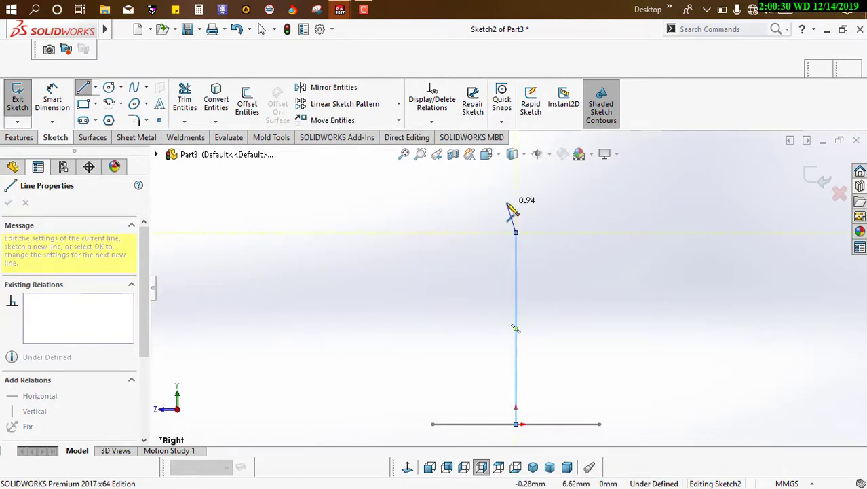
click(516, 232)
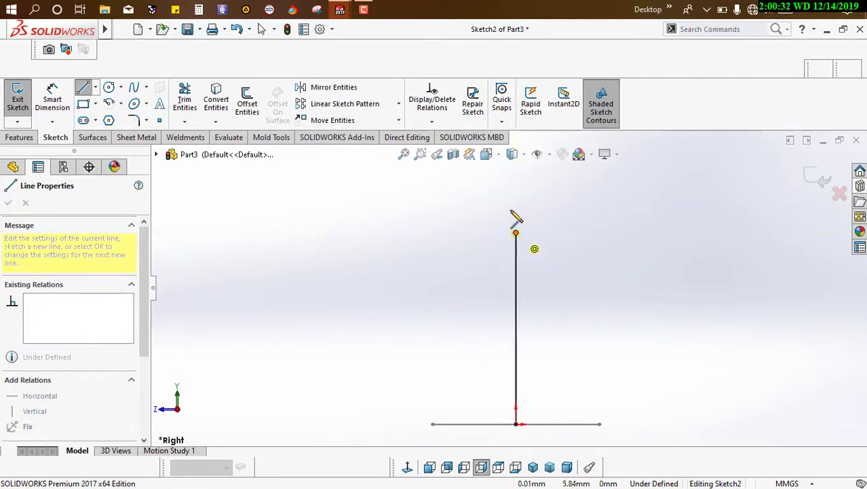
key(a)
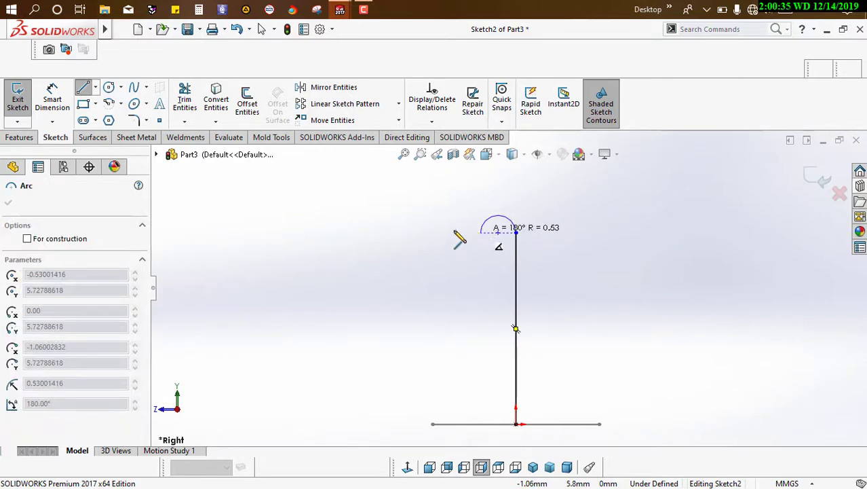
click(372, 233)
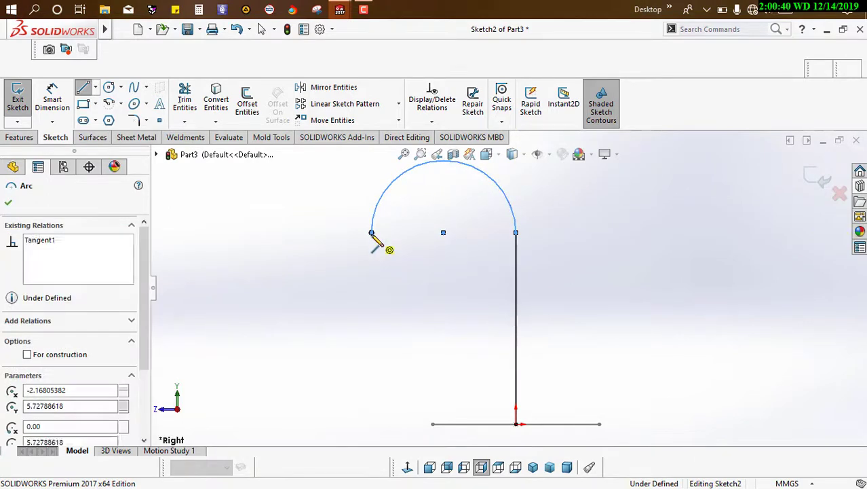
click(371, 424)
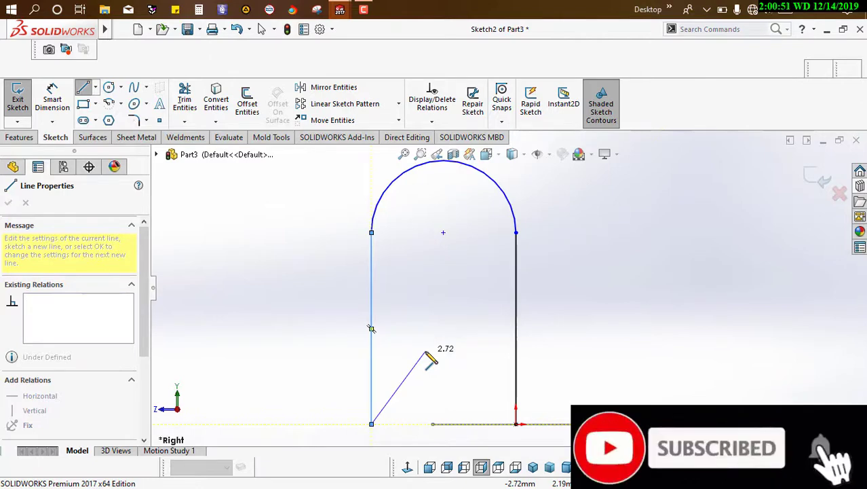
right_click(438, 273)
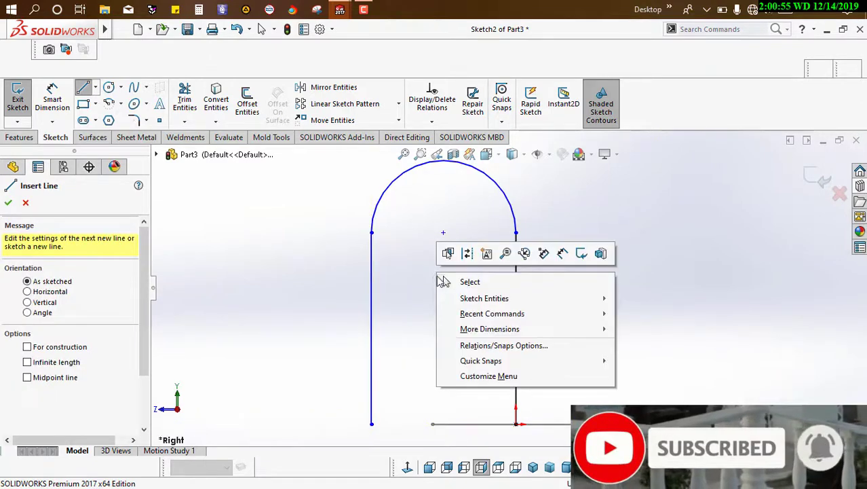
click(448, 280)
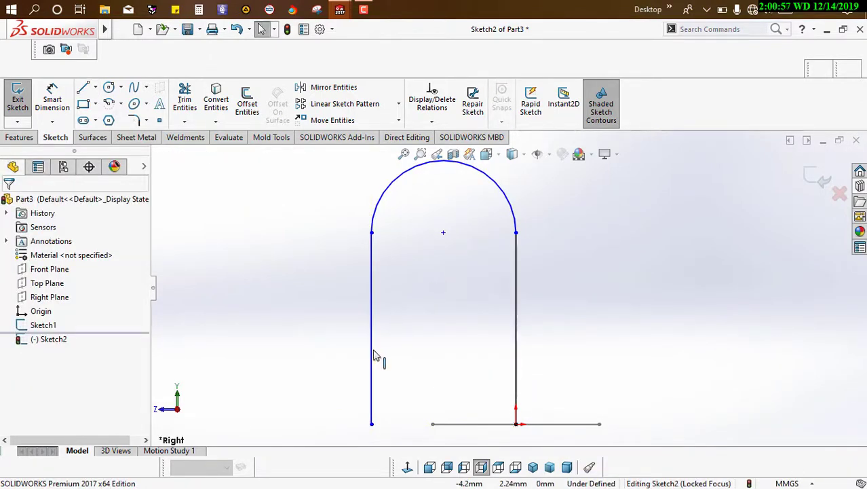
- Dimension the arc at the top of the arch with a radius of 2 mm
scroll(481, 215, up, 2)
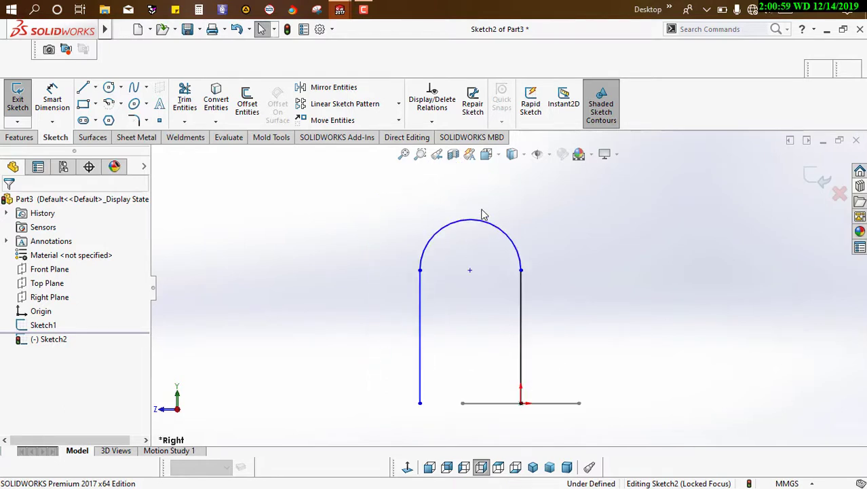
click(497, 229)
click(592, 191)
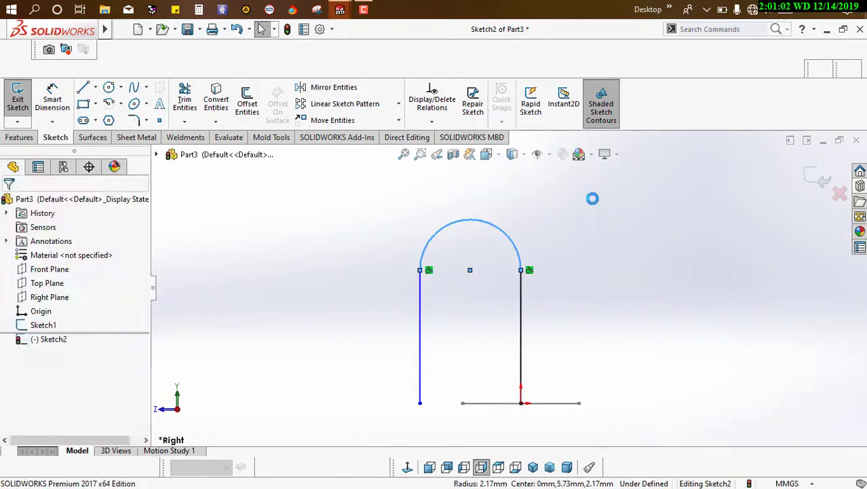
click(533, 213)
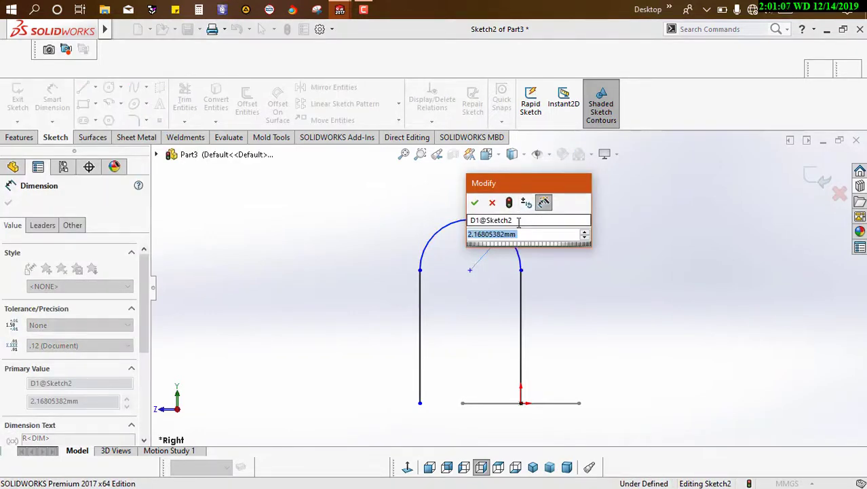
text(2)
key(Return)
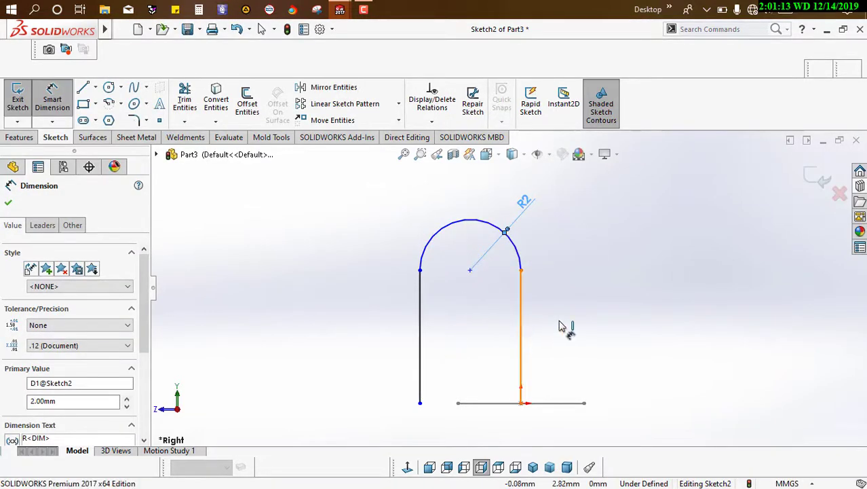
- Dimension the arch's vertical line from the origin as 50 mm and fit the sketch in view
click(522, 327)
click(590, 328)
text(50)
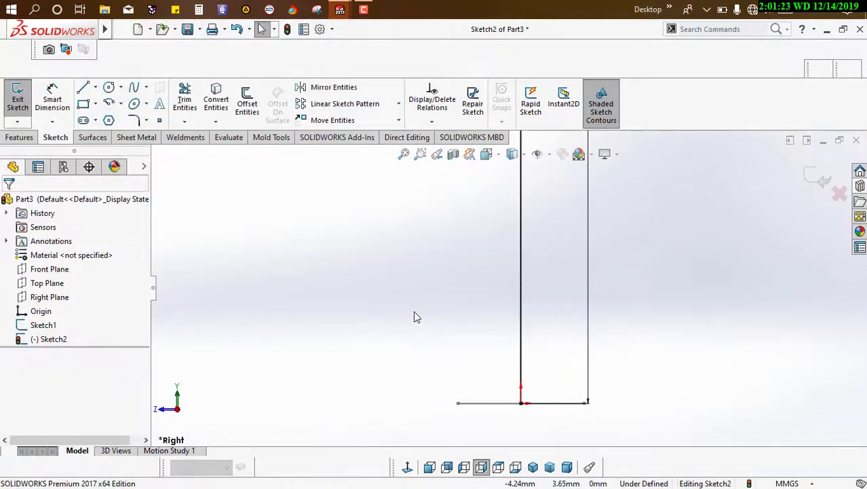
key(f)
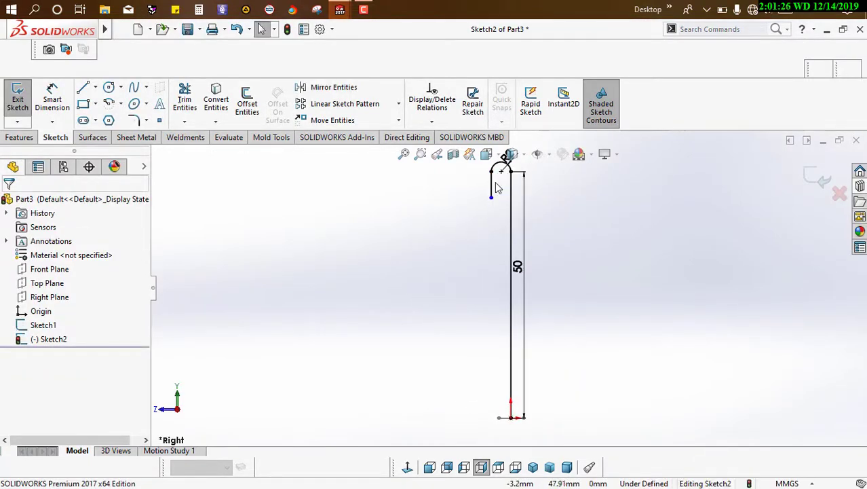
- Apply an Equal relation between the arch's two vertical lines and exit the sketch
click(492, 190)
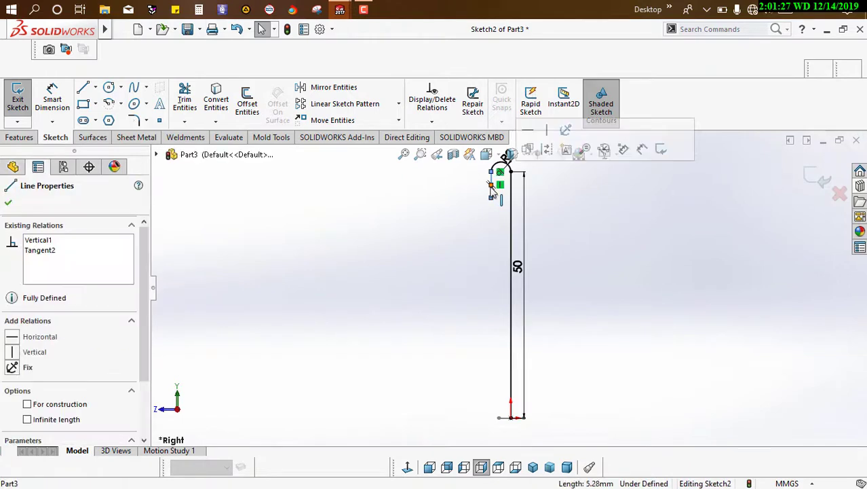
ctrl+click(512, 238)
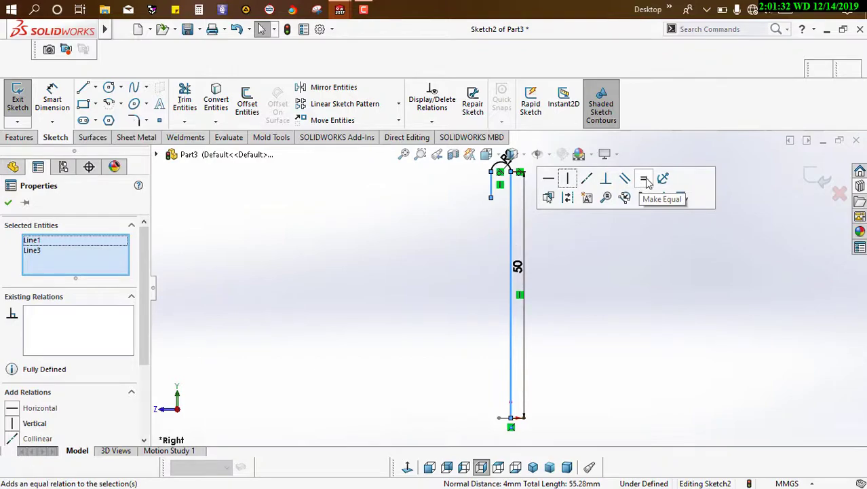
click(645, 179)
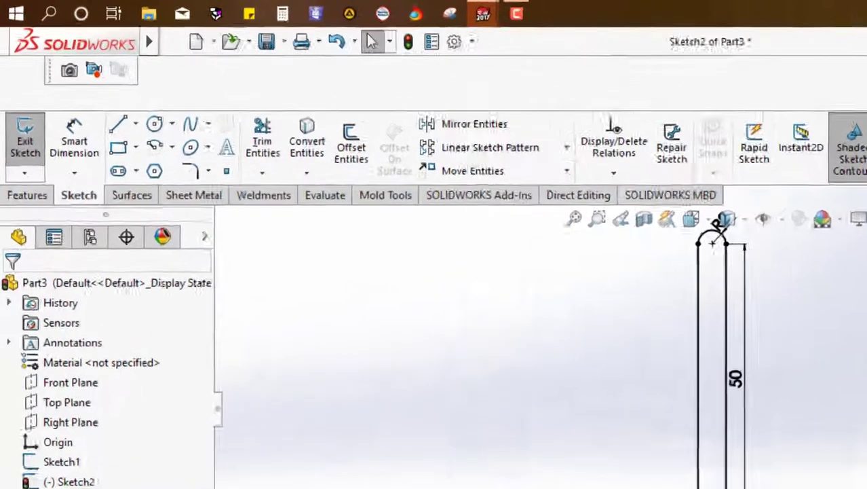
click(818, 178)
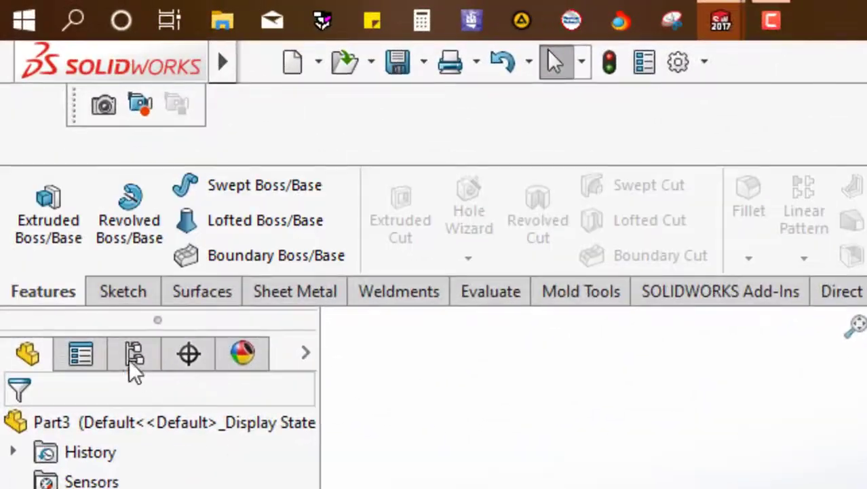
- Extrude the open arch sketch as a one-direction thin feature with a blind depth of 10 mm
click(43, 217)
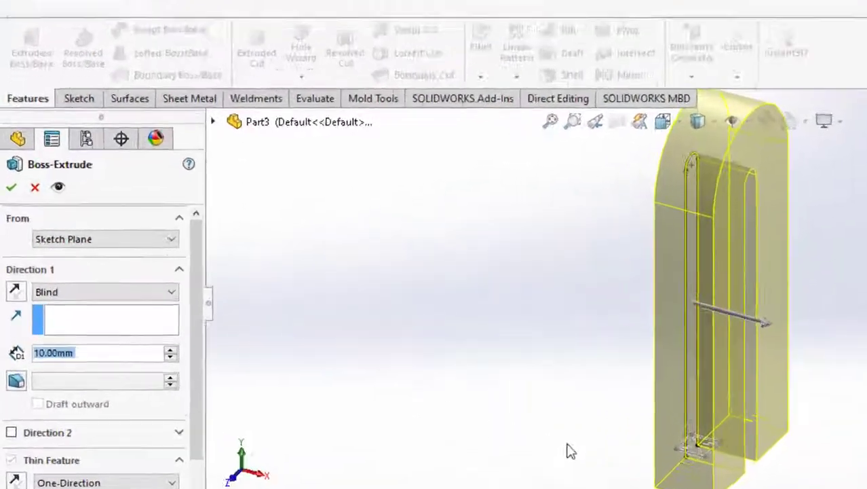
middle_drag(424, 401, 337, 369)
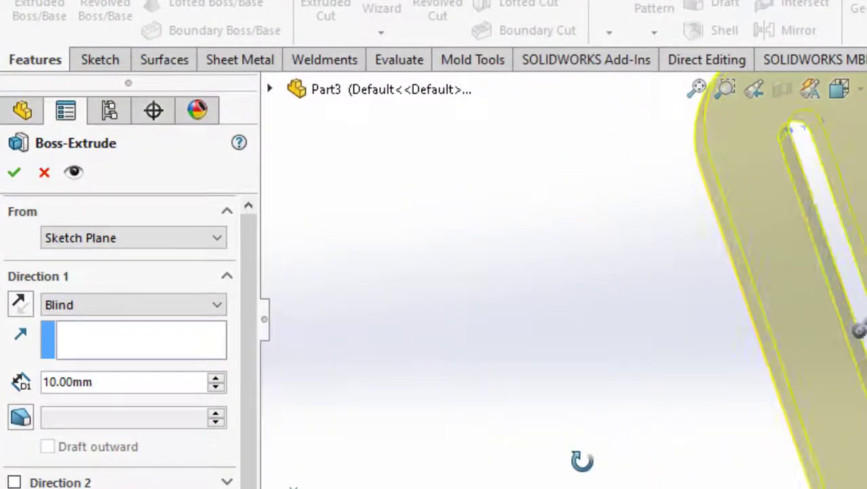
middle_drag(581, 461, 434, 487)
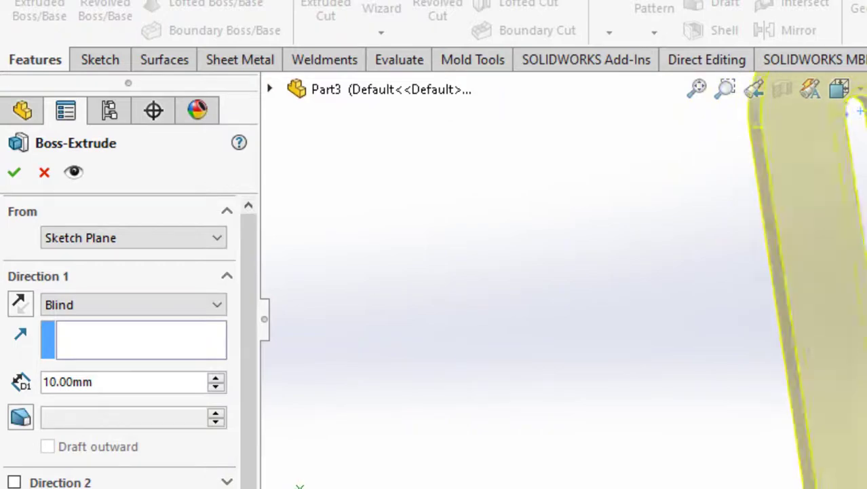
middle_drag(299, 486, 302, 486)
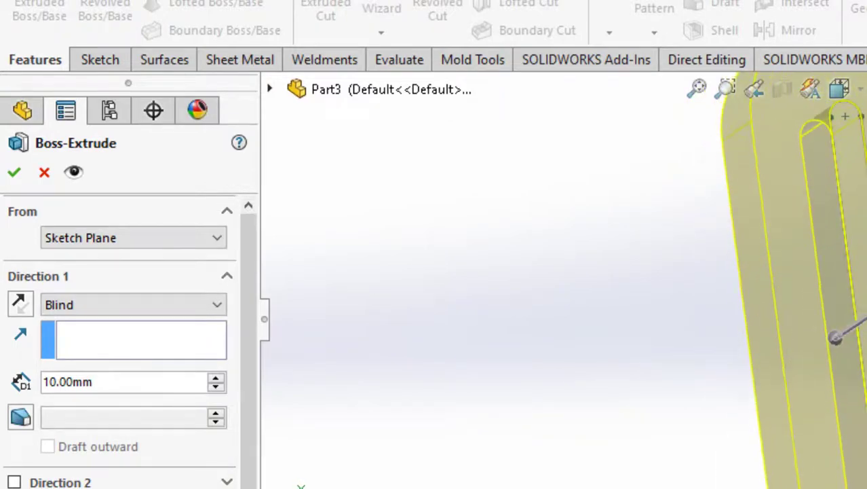
click(15, 171)
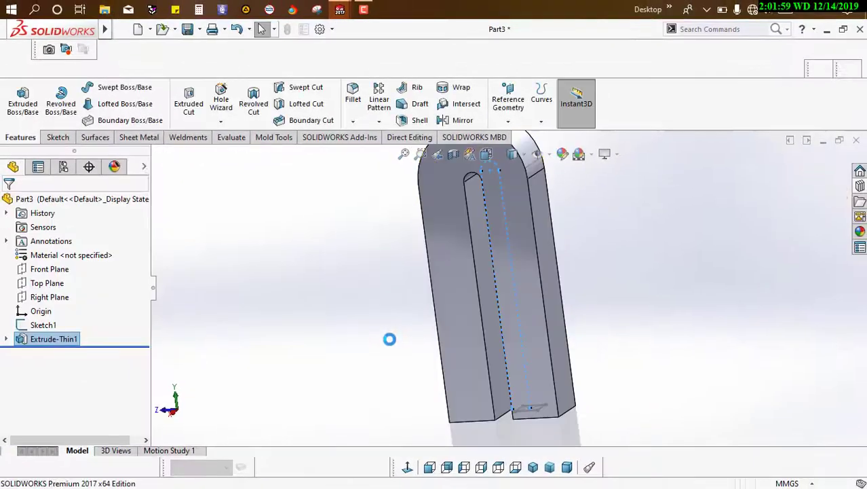
- Start a Flex feature and select the extruded arch body as its input
middle_drag(322, 358, 449, 314)
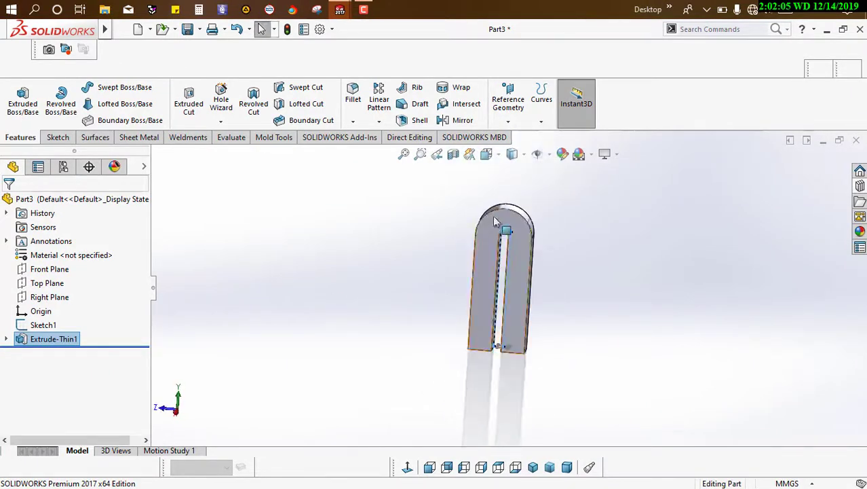
scroll(568, 205, down, 3)
scroll(540, 329, up, 3)
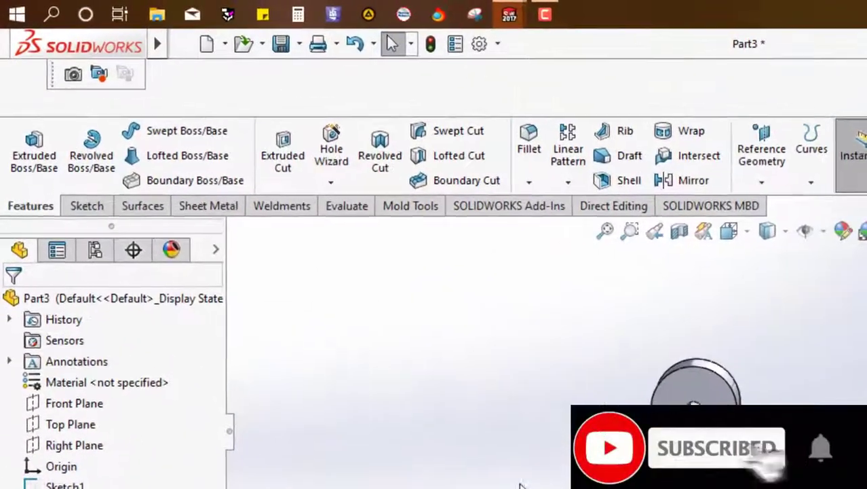
mouse_move(146, 42)
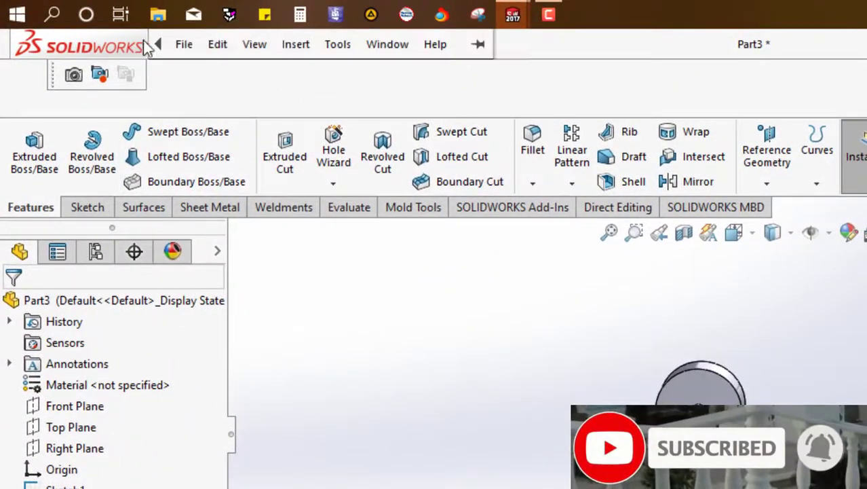
click(256, 48)
mouse_move(298, 54)
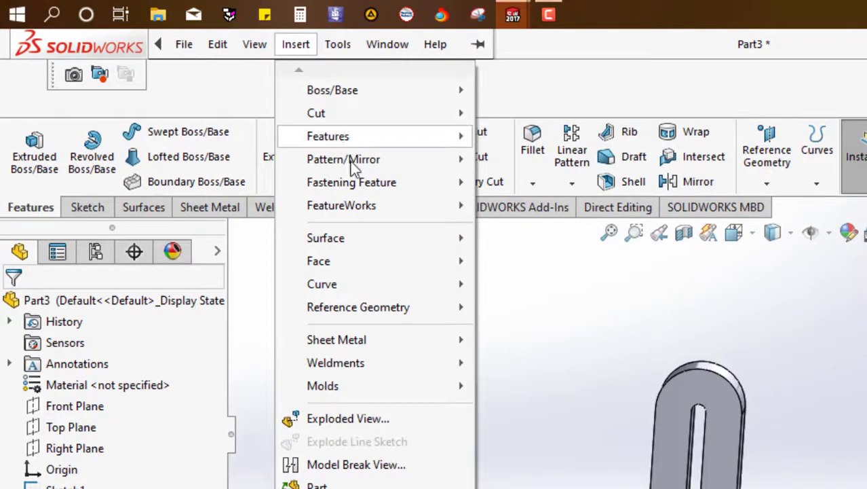
mouse_move(365, 134)
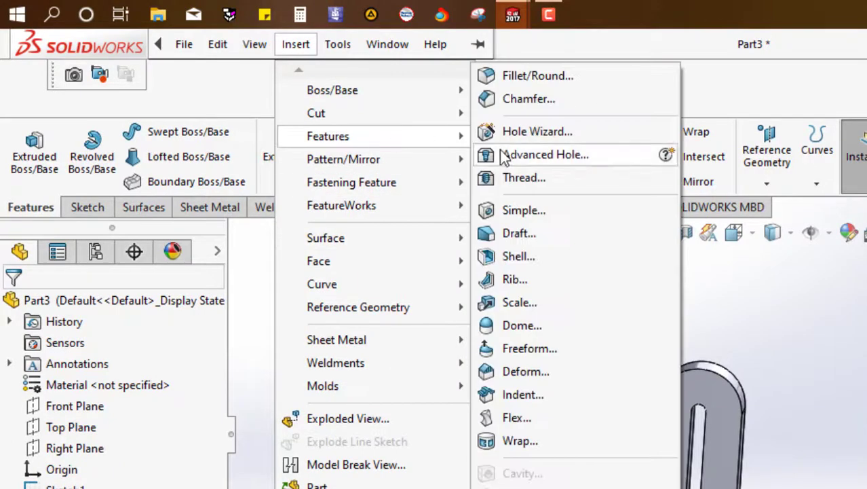
click(536, 420)
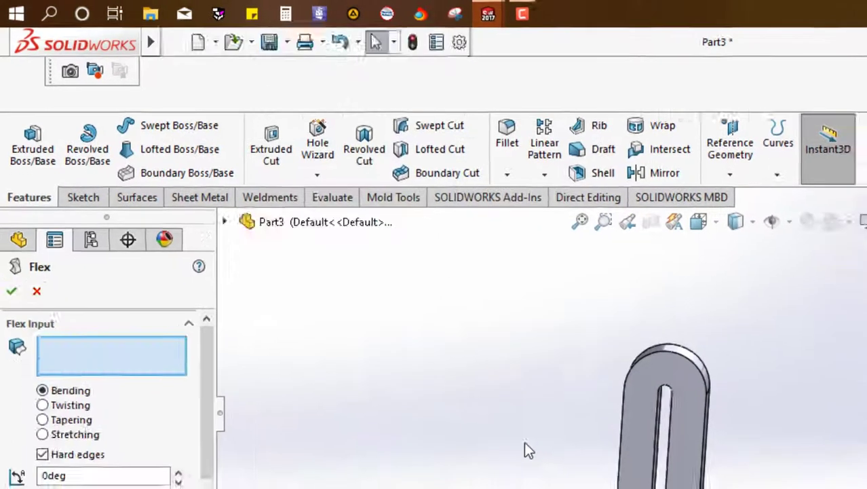
middle_drag(556, 488, 528, 488)
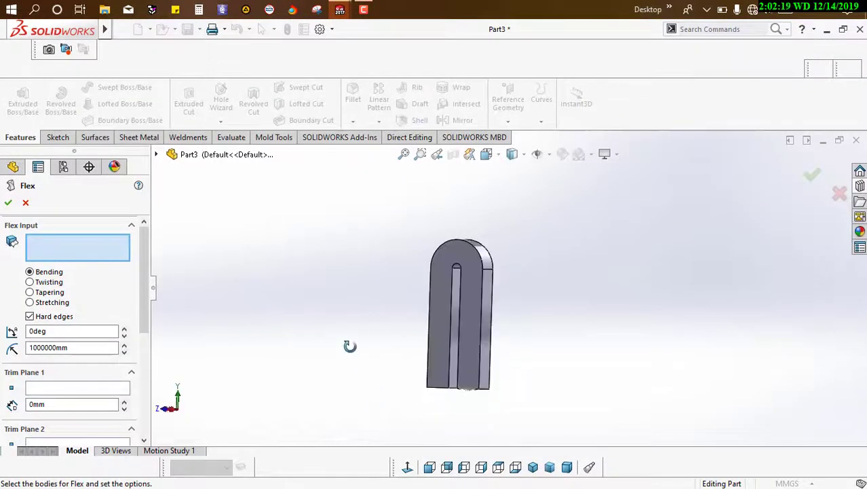
middle_drag(350, 346, 380, 267)
click(447, 367)
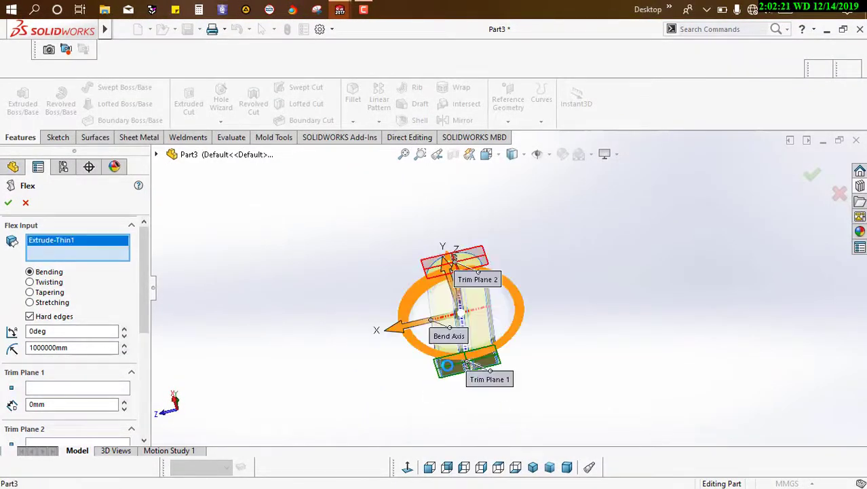
- Switch the Flex type to Twisting, twist the body at Trim Plane 2 to about 347°, and accept the feature
middle_drag(309, 269, 426, 332)
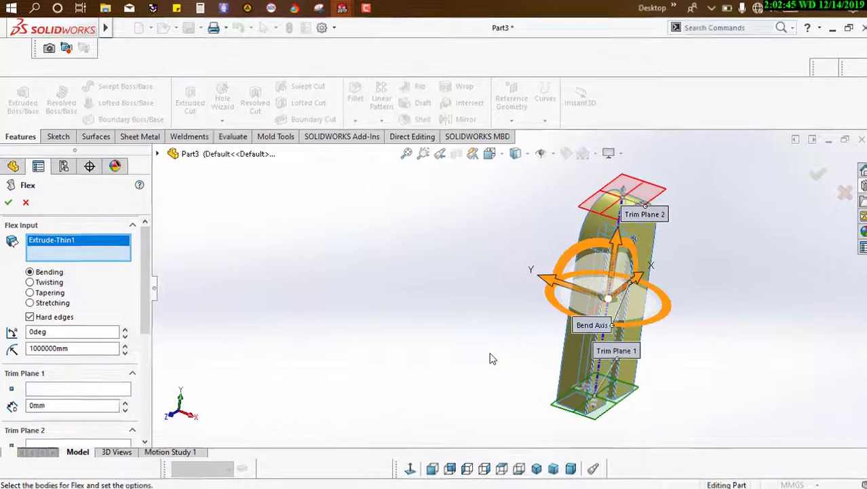
middle_drag(490, 356, 466, 345)
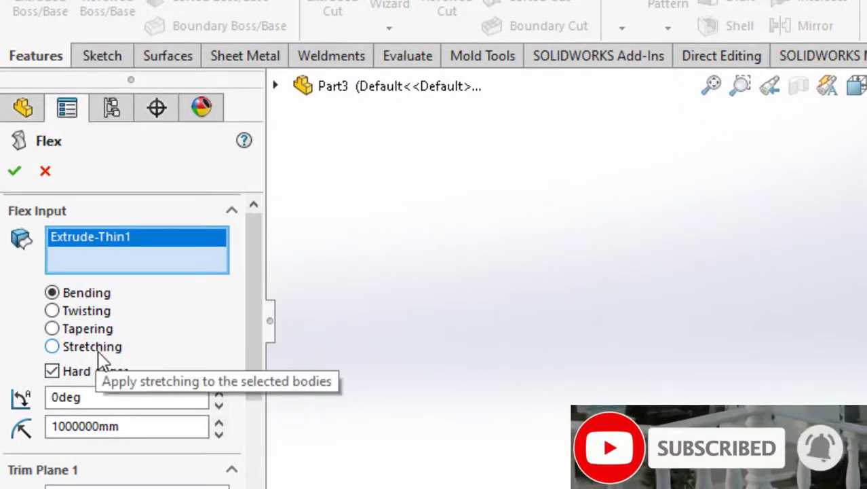
click(52, 311)
scroll(476, 195, down, 4)
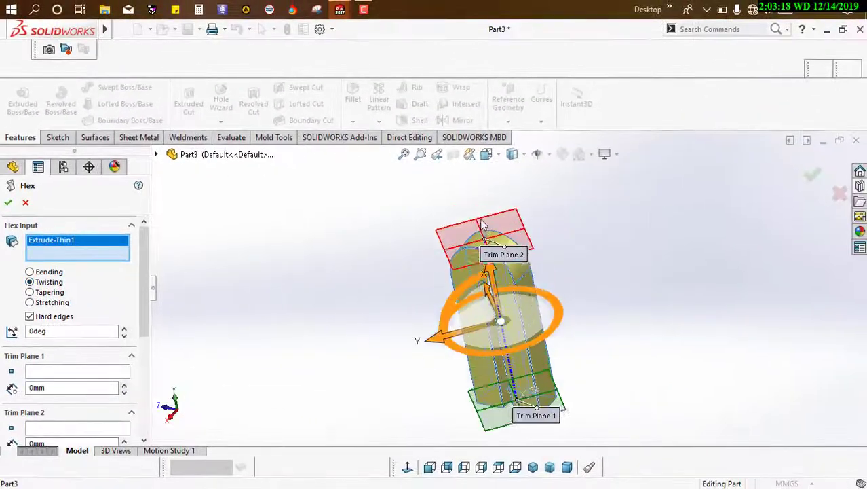
drag(568, 262, 372, 239)
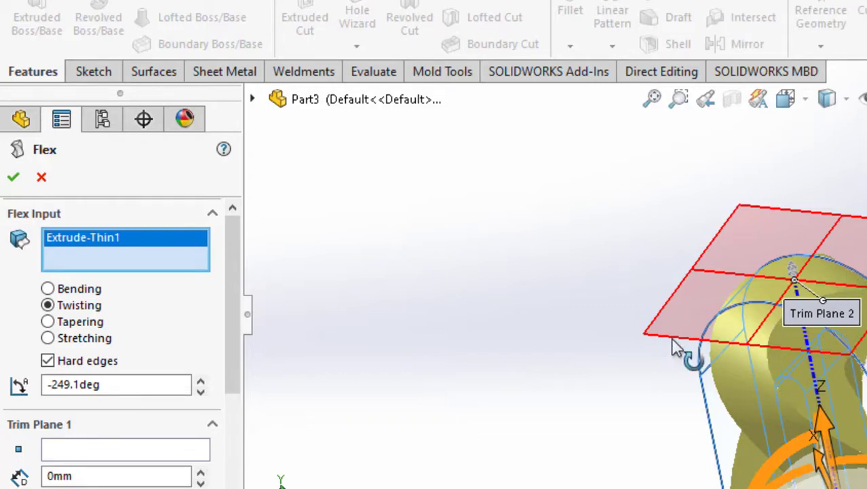
drag(671, 339, 647, 195)
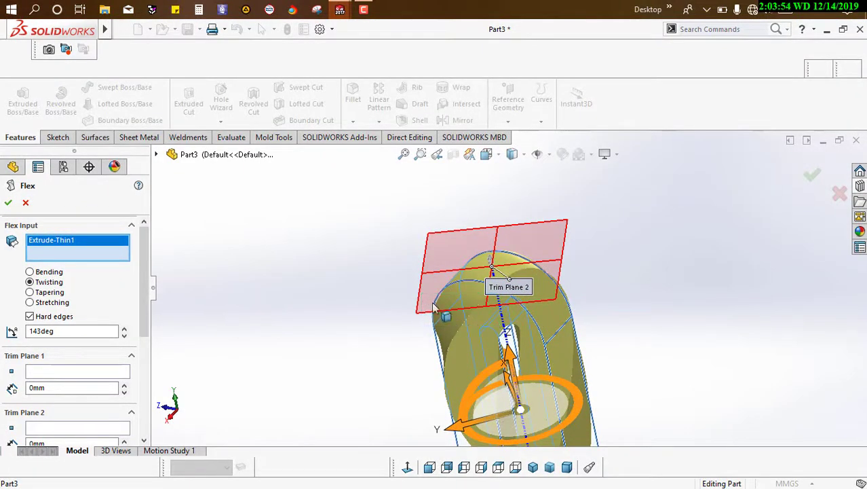
drag(420, 291, 571, 231)
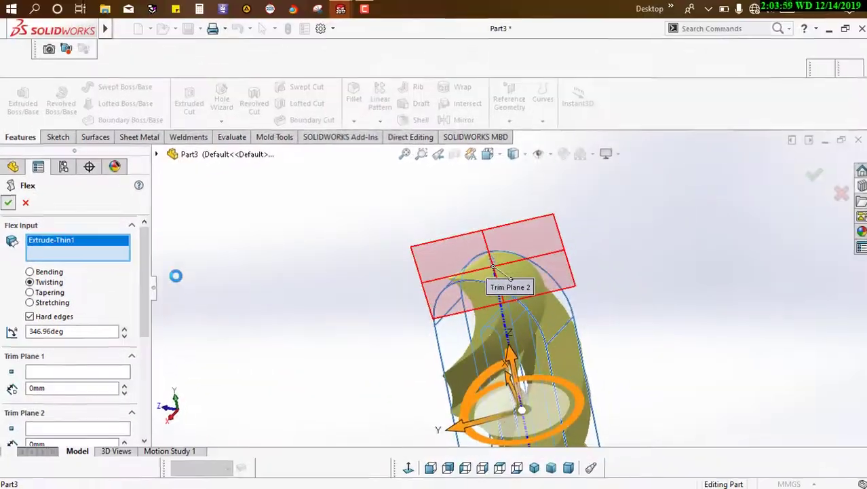
click(13, 176)
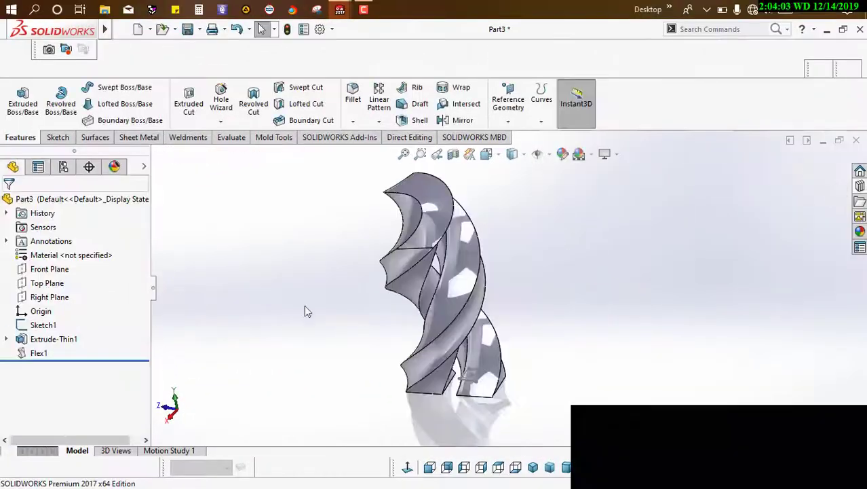
middle_drag(508, 348, 597, 488)
middle_drag(358, 407, 480, 293)
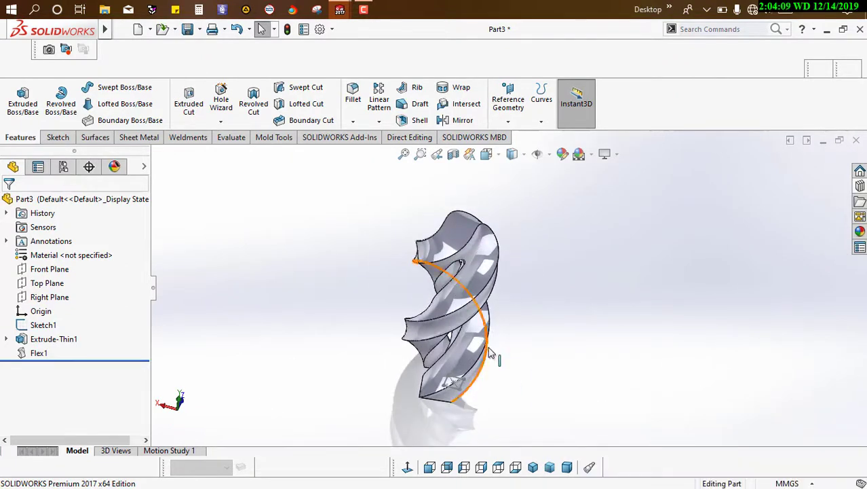
middle_drag(490, 352, 512, 340)
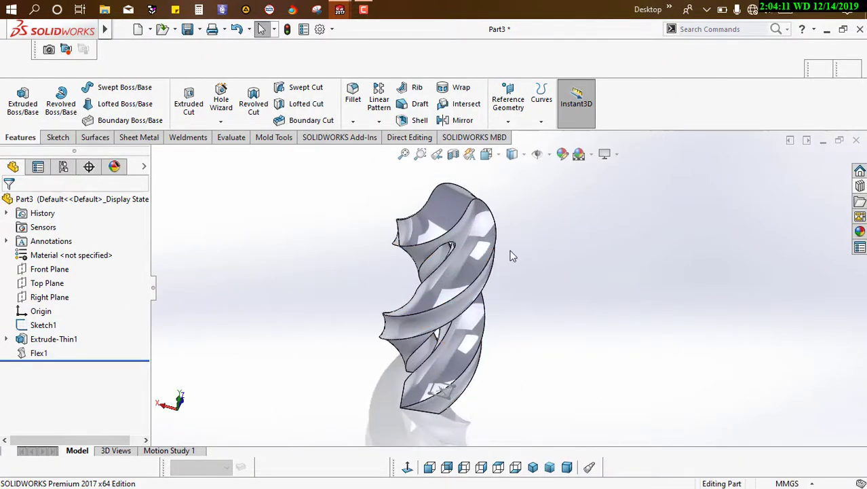